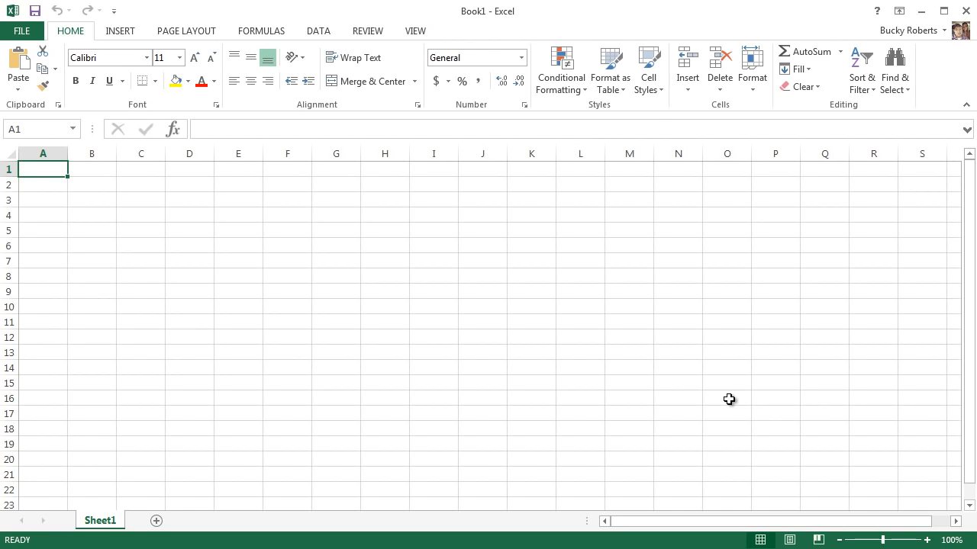
Switch to the Chrome window and examine the McDonald's nutrition chart page and its web address.
click(922, 17)
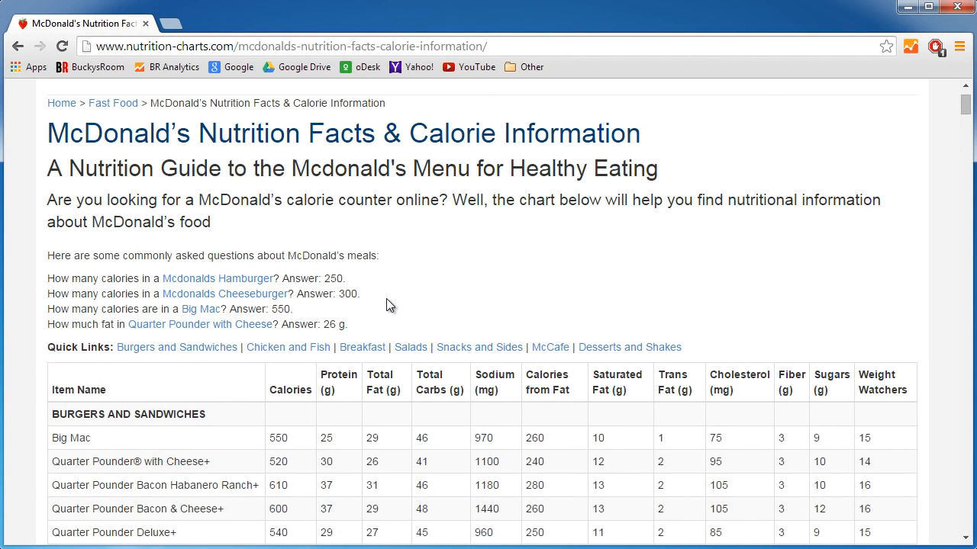
scroll(386, 299, down, 5)
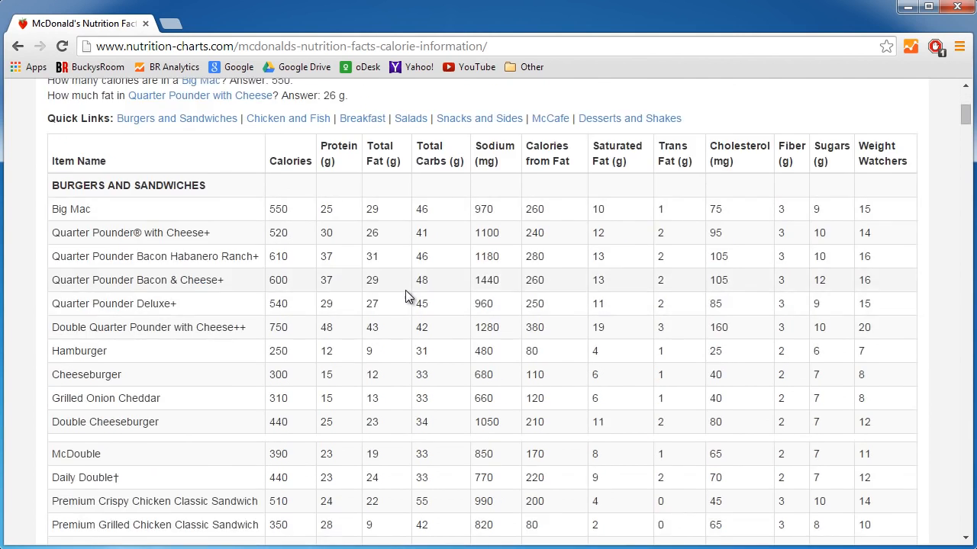
scroll(407, 294, up, 3)
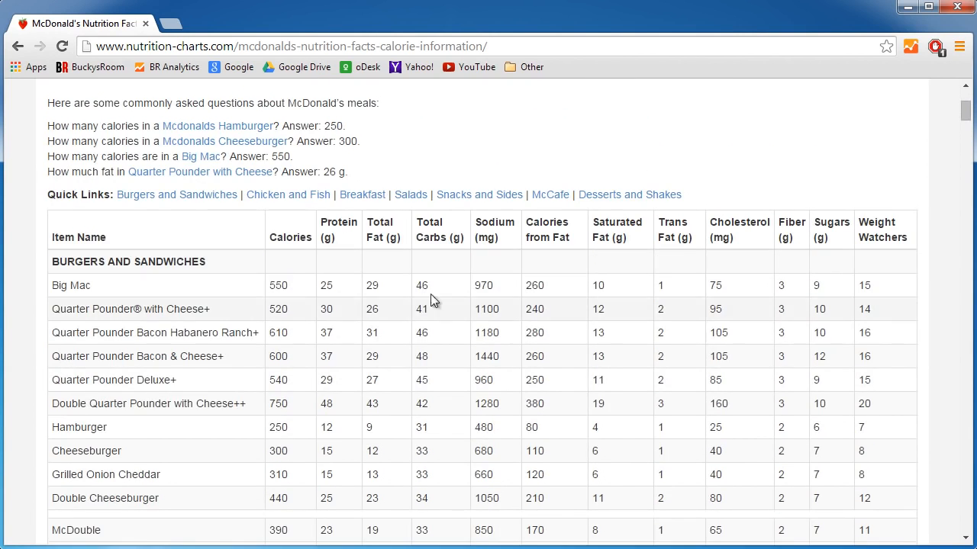
click(379, 45)
scroll(421, 286, up, 3)
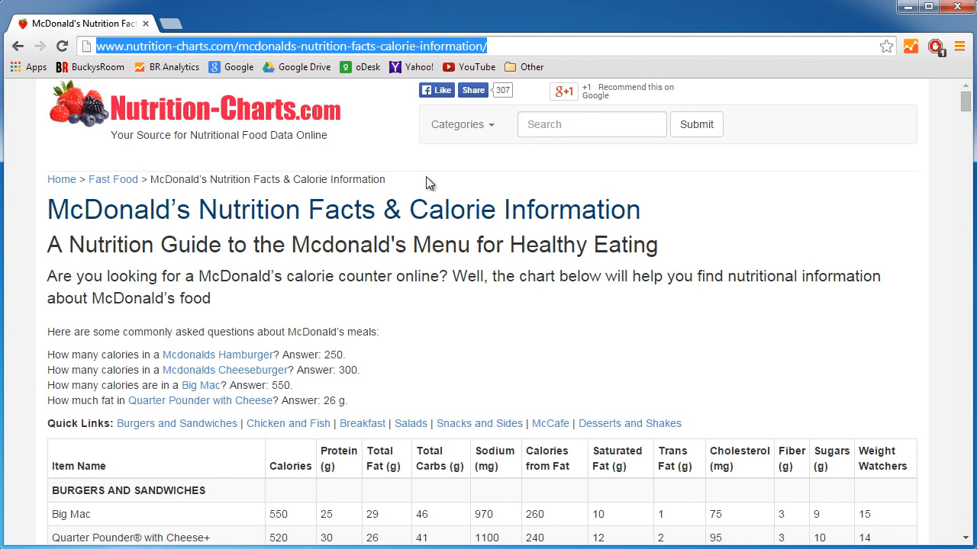
click(513, 50)
drag(487, 46, 78, 44)
Copy the Burgers and Sandwiches part of the nutrition table, from the Item Name header row through the McRib row.
scroll(168, 212, down, 1)
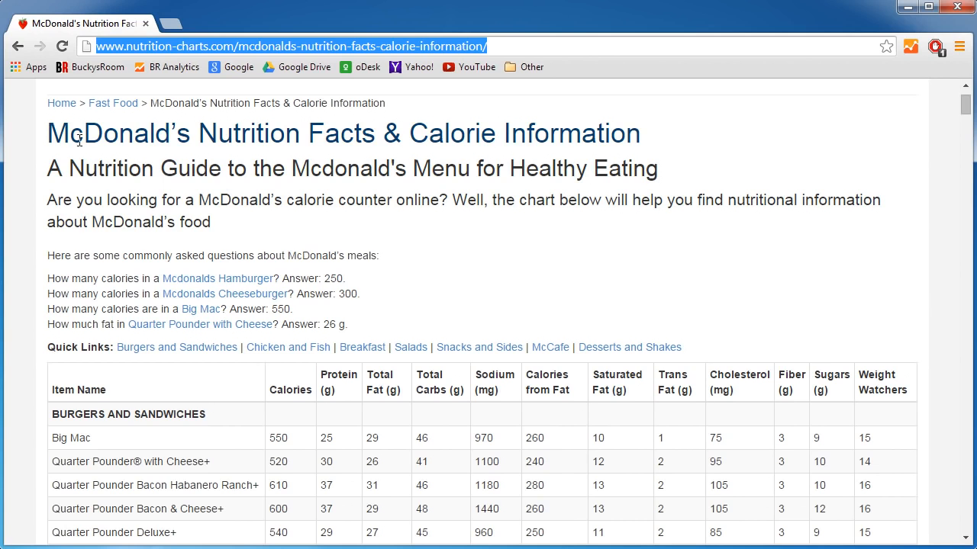
scroll(497, 144, down, 2)
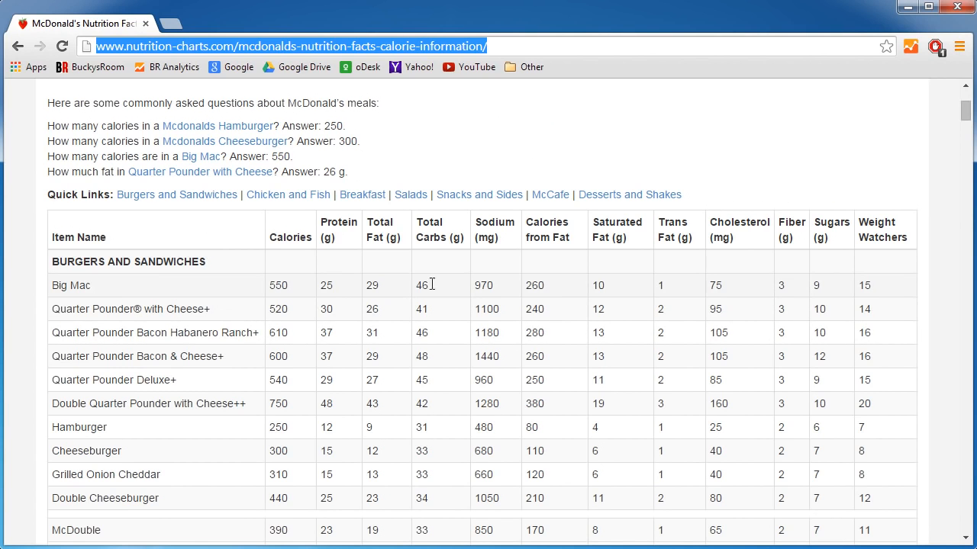
scroll(283, 274, down, 2)
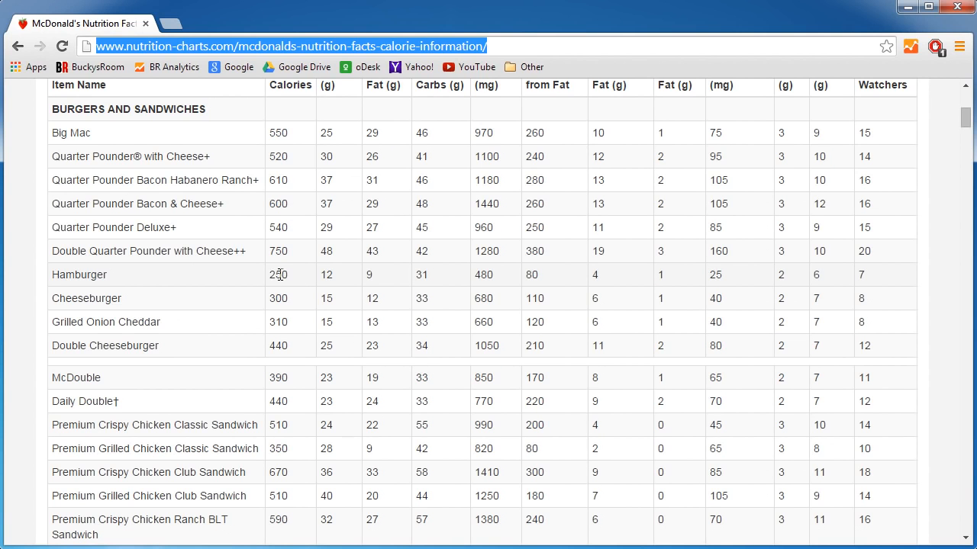
scroll(341, 241, down, 9)
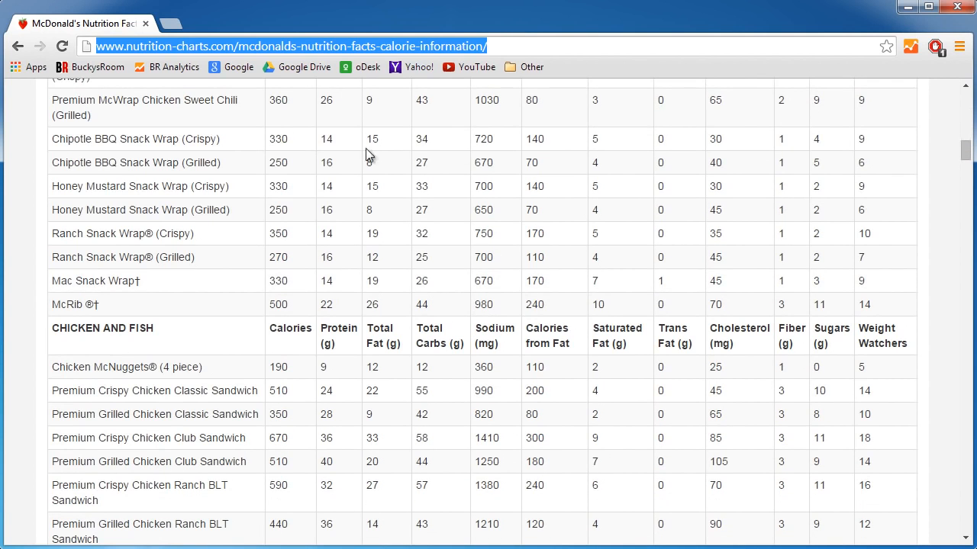
click(879, 306)
drag(879, 306, 41, 335)
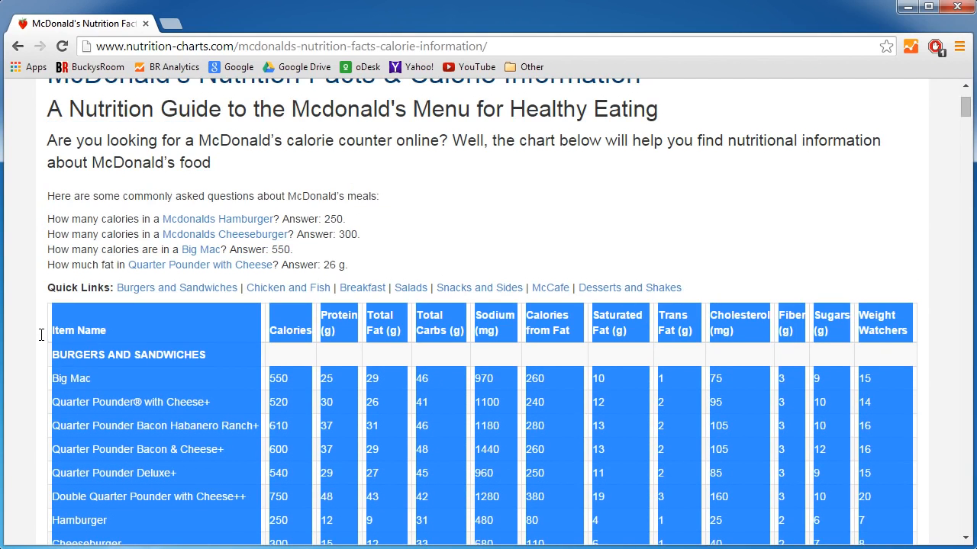
right_click(78, 329)
click(116, 340)
Review the remaining food categories further down the nutrition page and return to the start of the table.
scroll(215, 371, down, 3)
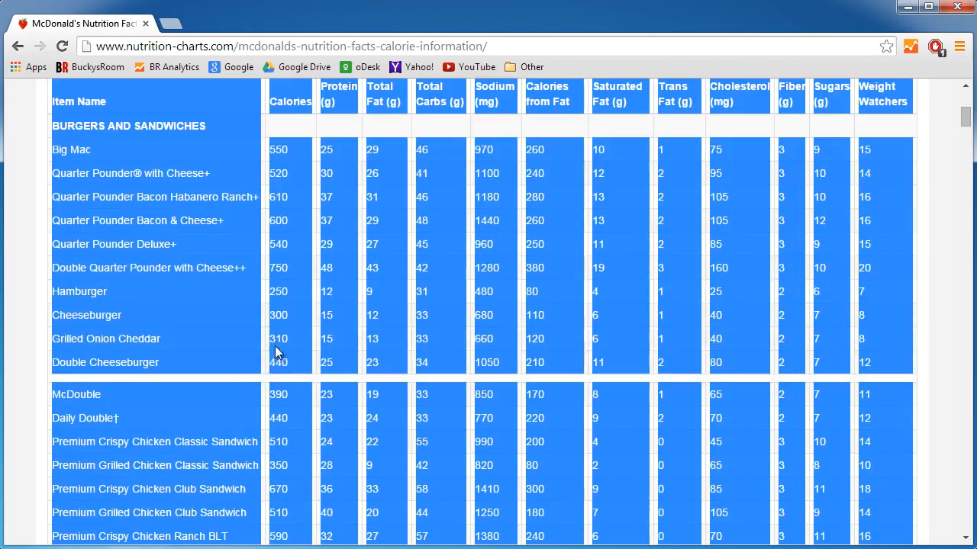
scroll(257, 262, down, 15)
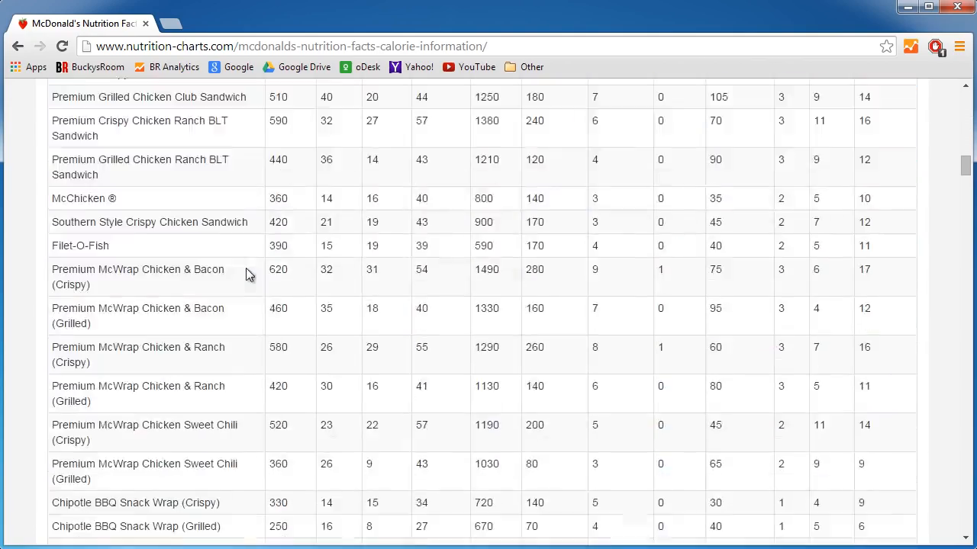
scroll(245, 270, down, 20)
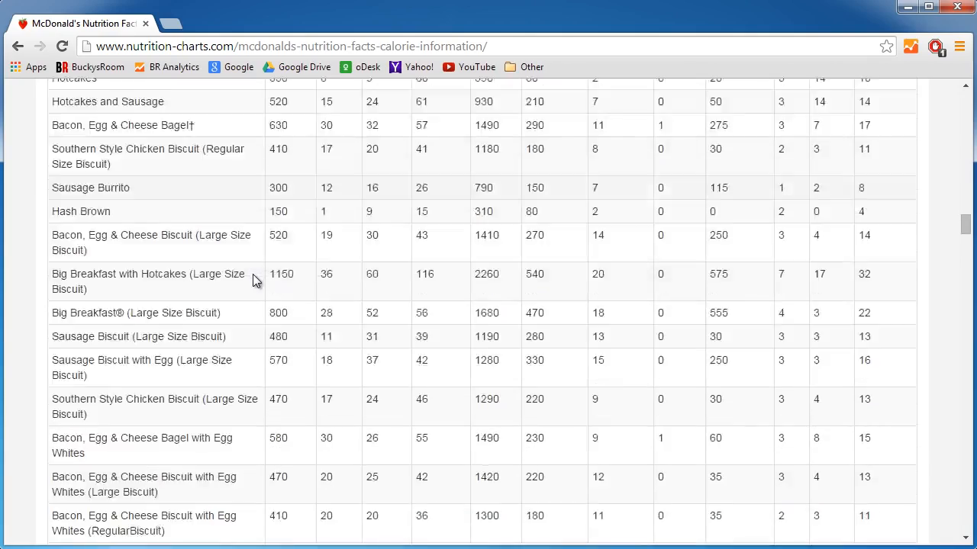
scroll(344, 305, down, 20)
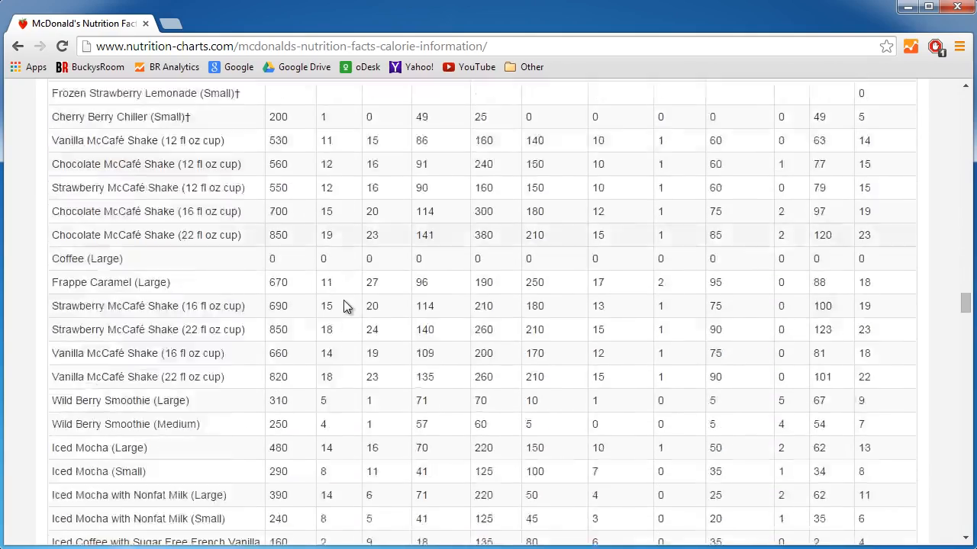
scroll(343, 305, down, 12)
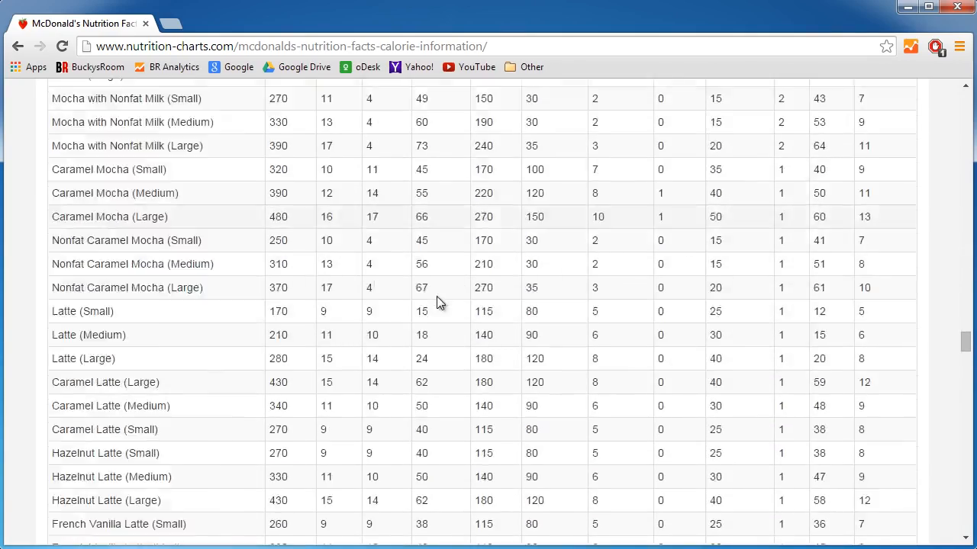
scroll(439, 305, up, 15)
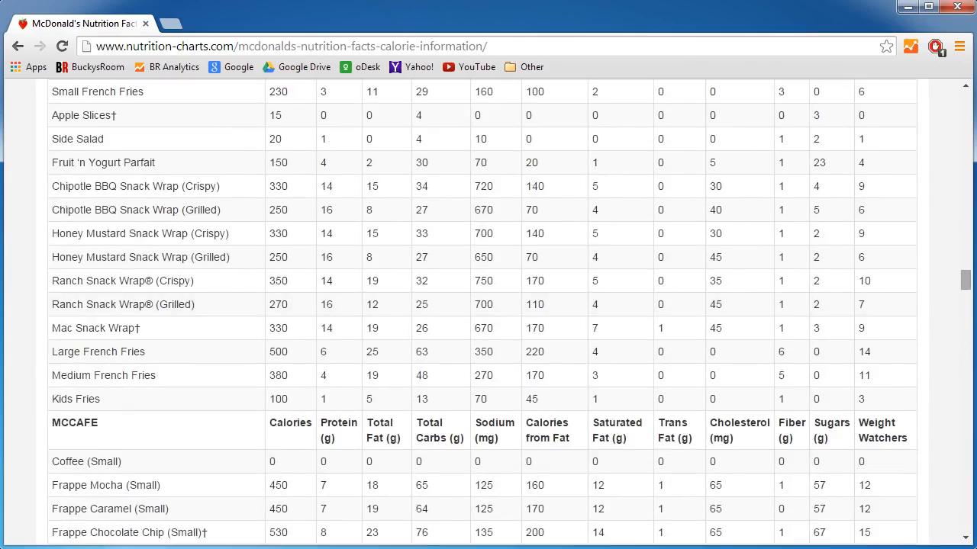
drag(965, 280, 955, 111)
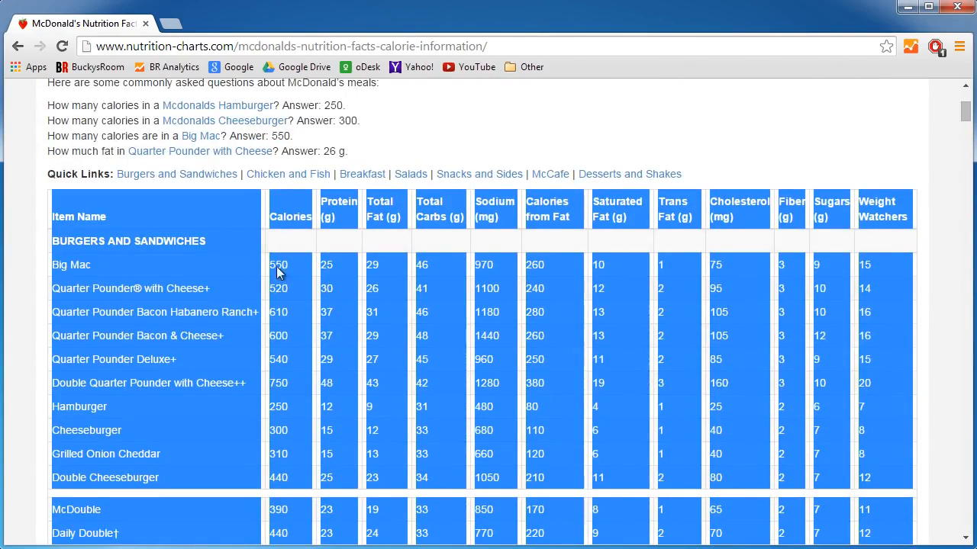
Switch to Excel and paste the copied nutrition table into Sheet1 starting at cell A1.
key(alt+Tab)
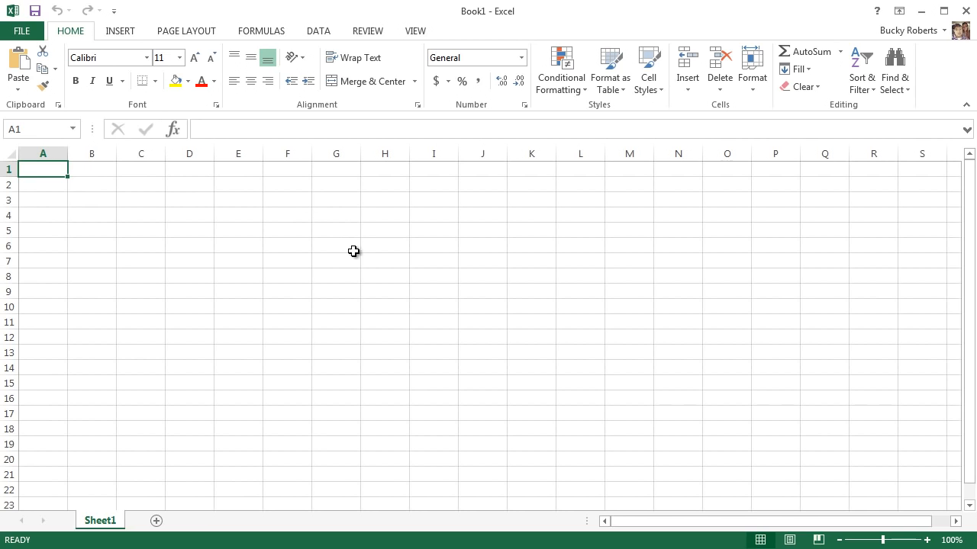
key(ctrl+v)
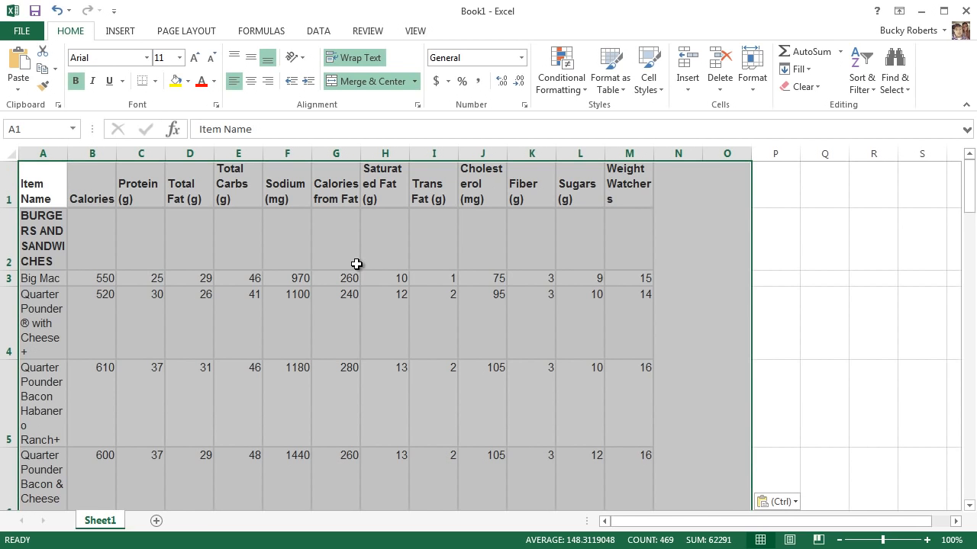
click(812, 261)
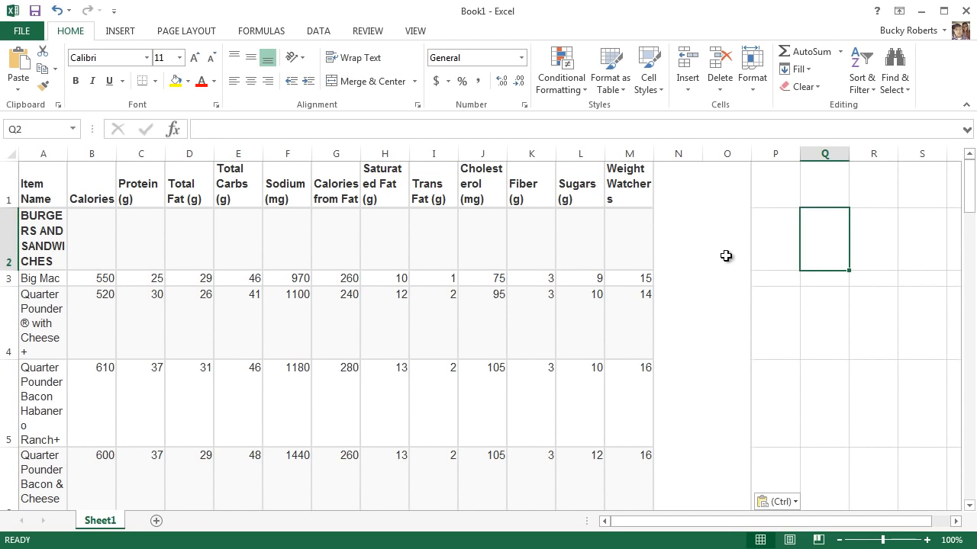
click(806, 315)
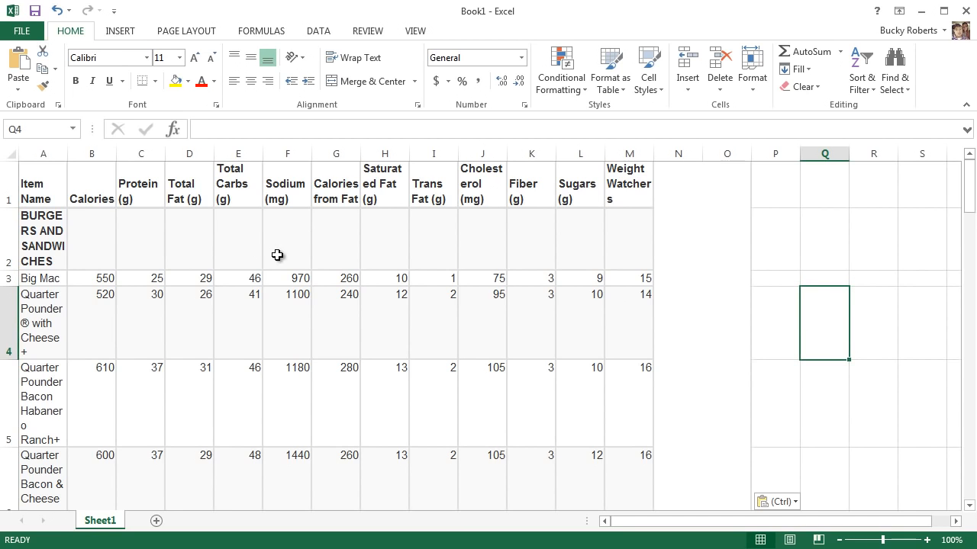
scroll(279, 256, down, 3)
scroll(283, 276, up, 3)
click(710, 229)
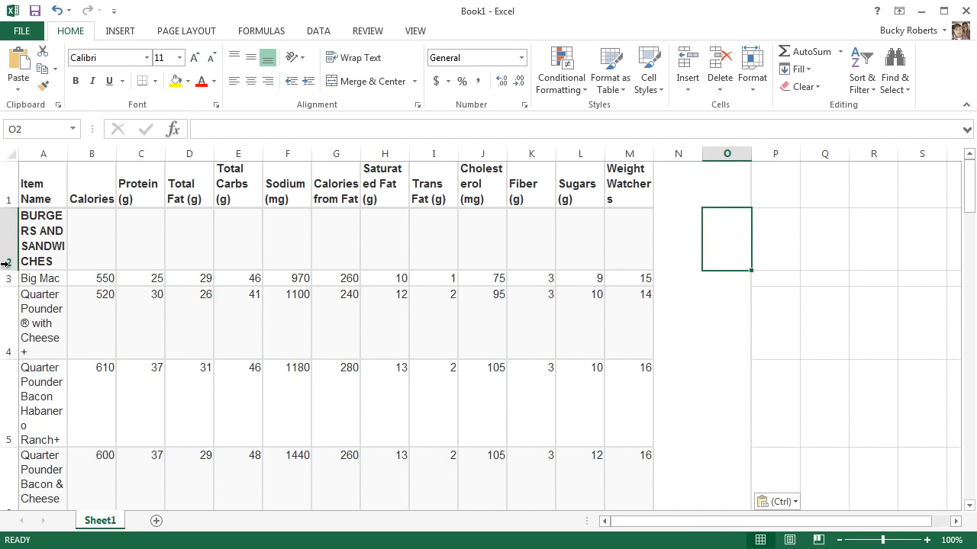
Compare the BURGERS AND SANDWICHES heading in cell A2 with the same heading on the web page.
click(52, 235)
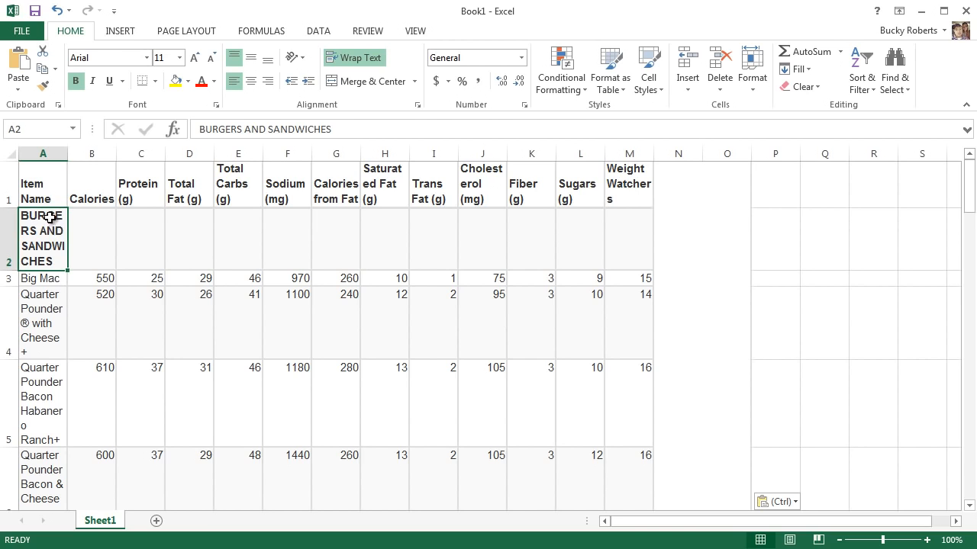
key(alt+Tab)
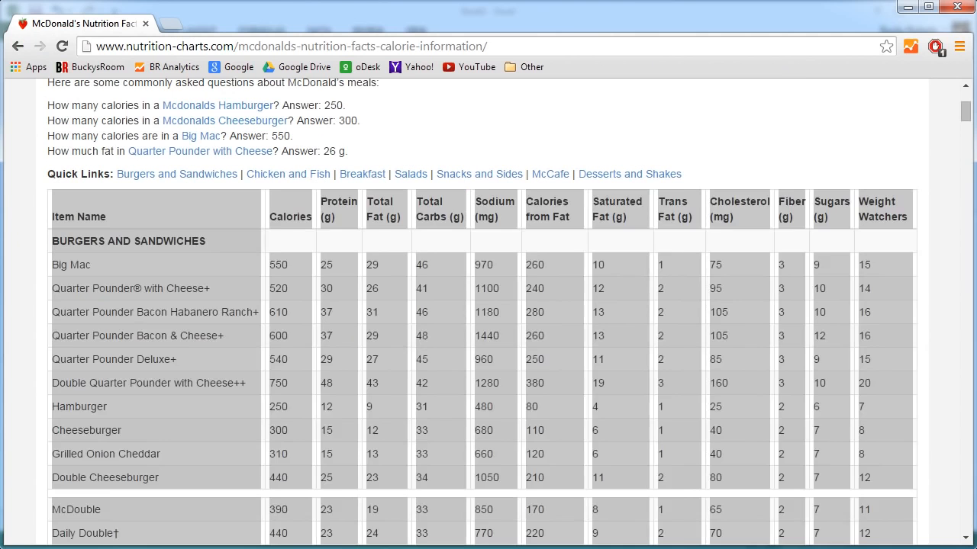
click(183, 238)
drag(195, 238, 51, 241)
key(ctrl+c)
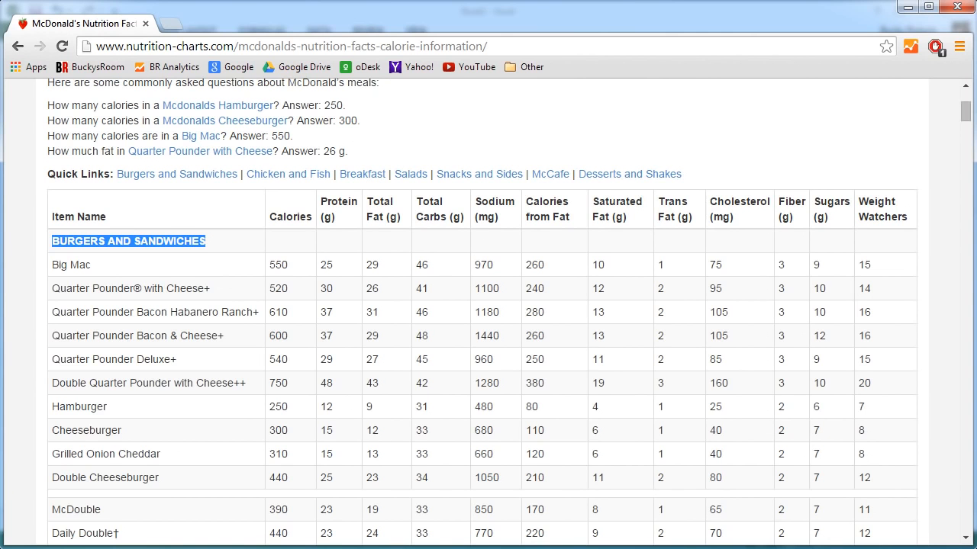
key(alt+Tab)
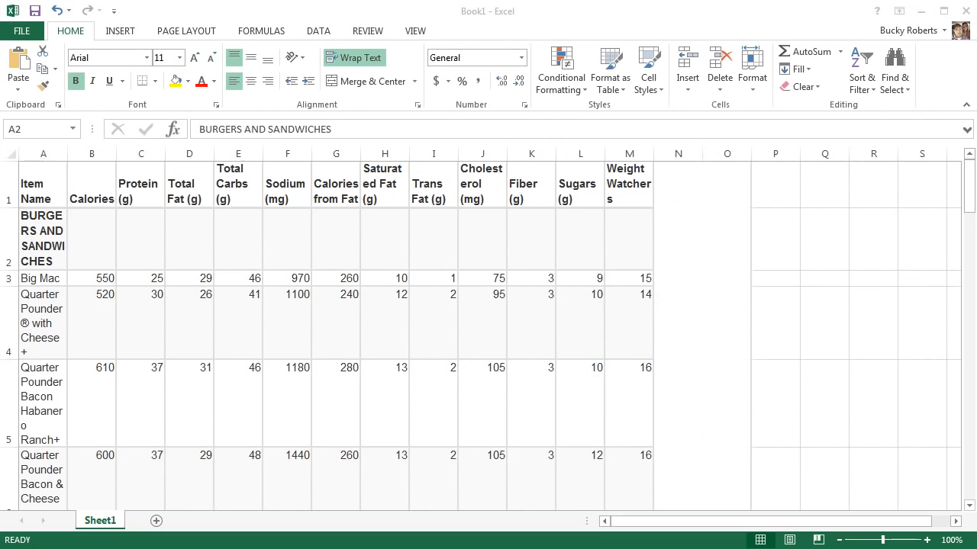
key(ctrl+v)
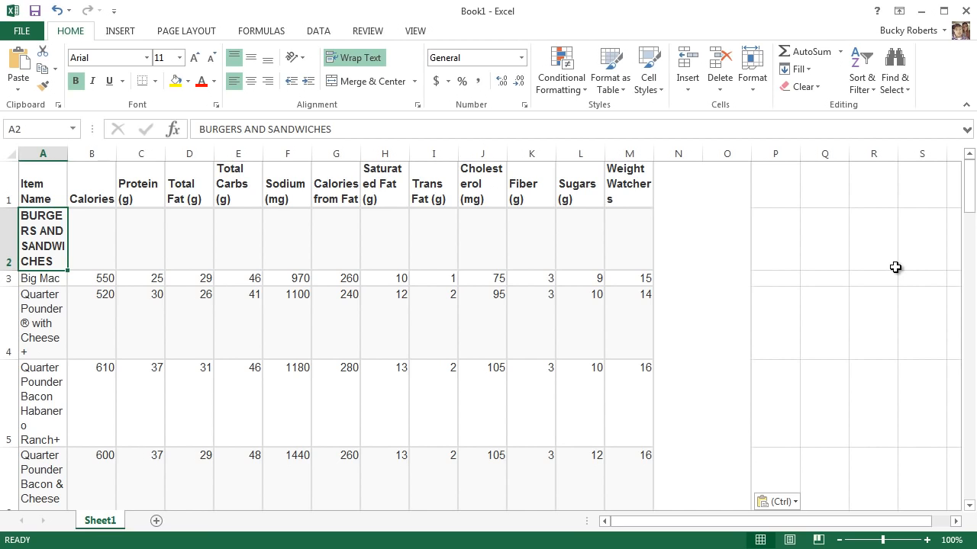
Delete the empty merged columns N and O beside the Weight Watchers column.
drag(682, 153, 752, 206)
scroll(796, 213, down, 4)
scroll(709, 277, up, 5)
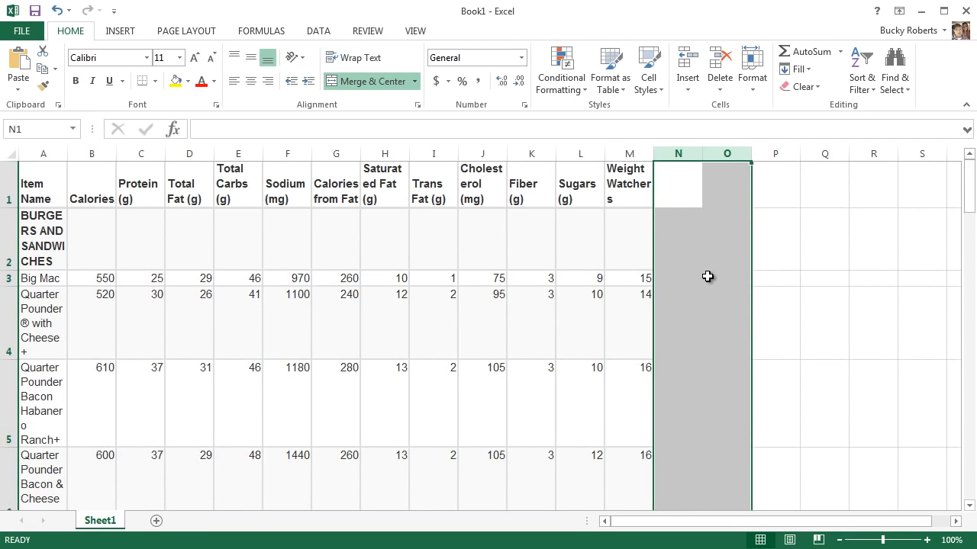
right_click(693, 157)
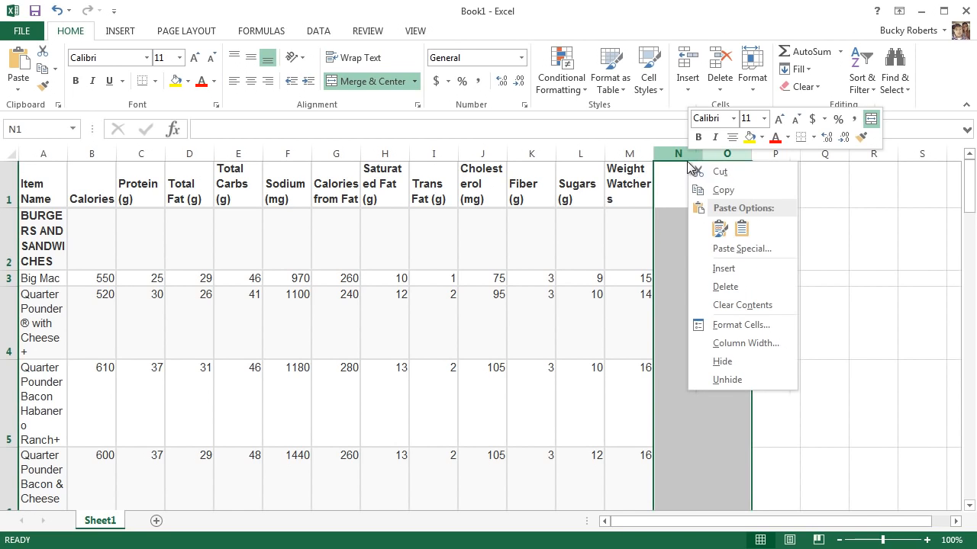
click(740, 288)
click(803, 259)
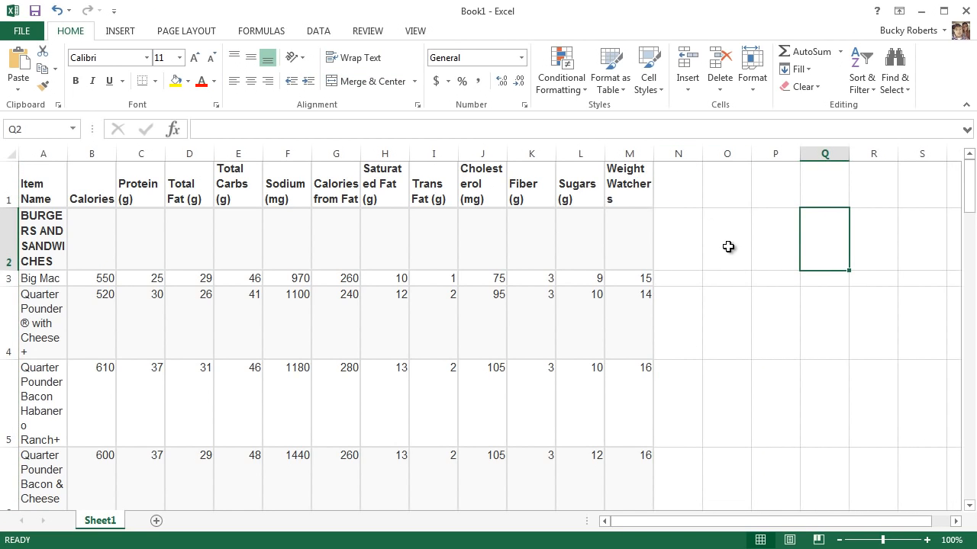
Delete the empty merged row 13 between the Double Cheeseburger and McDouble rows.
scroll(720, 247, down, 9)
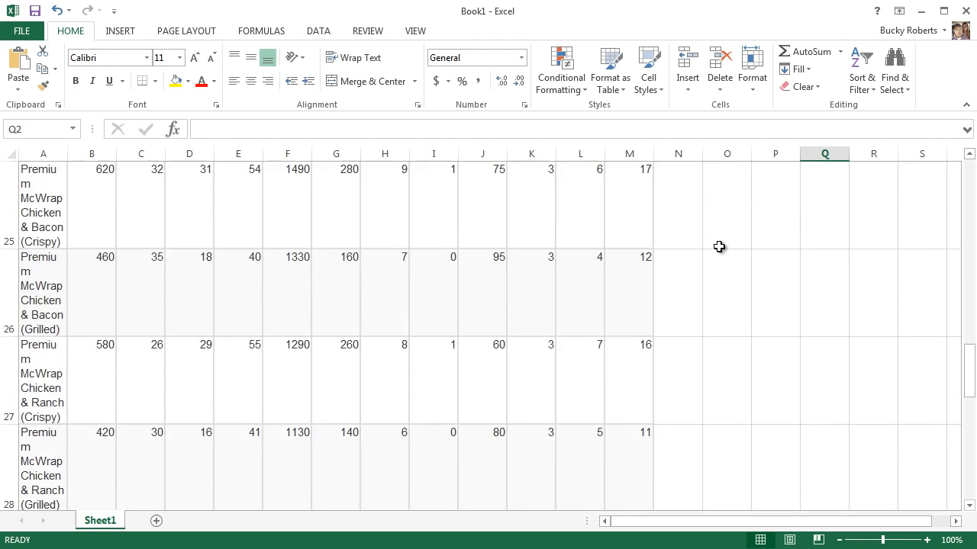
scroll(720, 246, down, 4)
scroll(724, 249, up, 8)
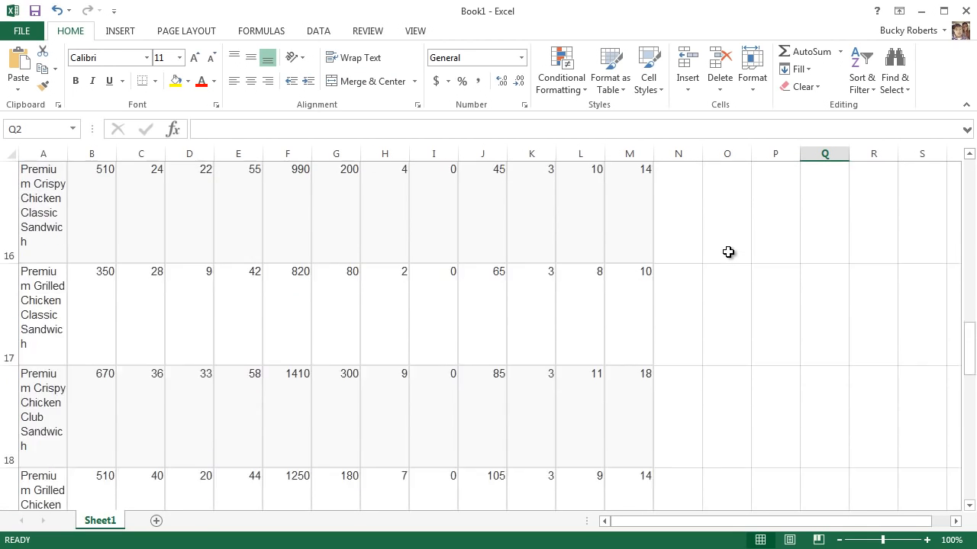
scroll(728, 252, up, 4)
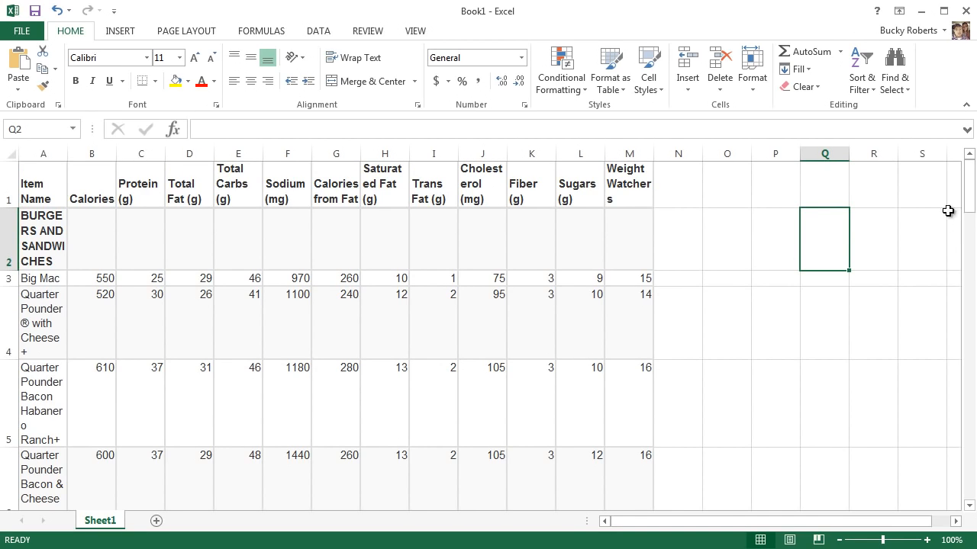
drag(970, 203, 972, 273)
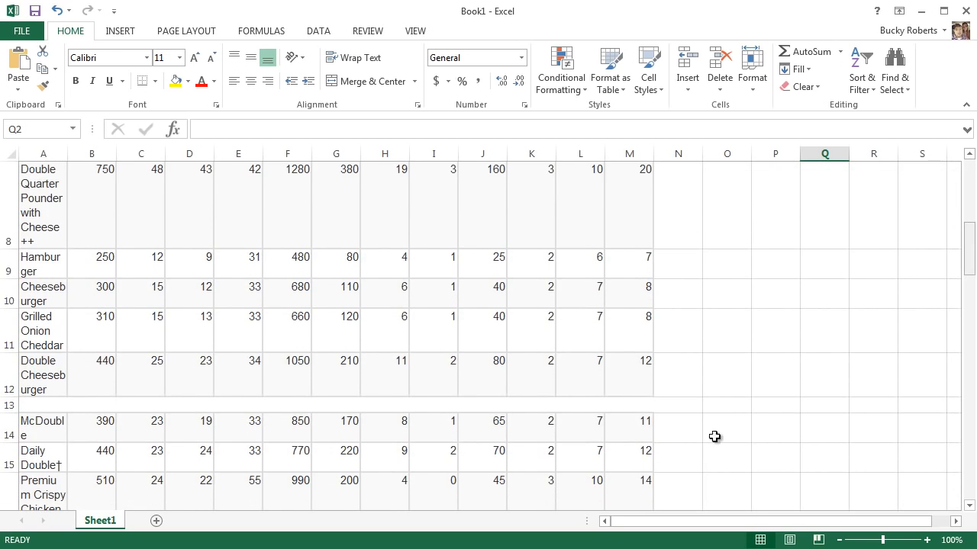
click(9, 404)
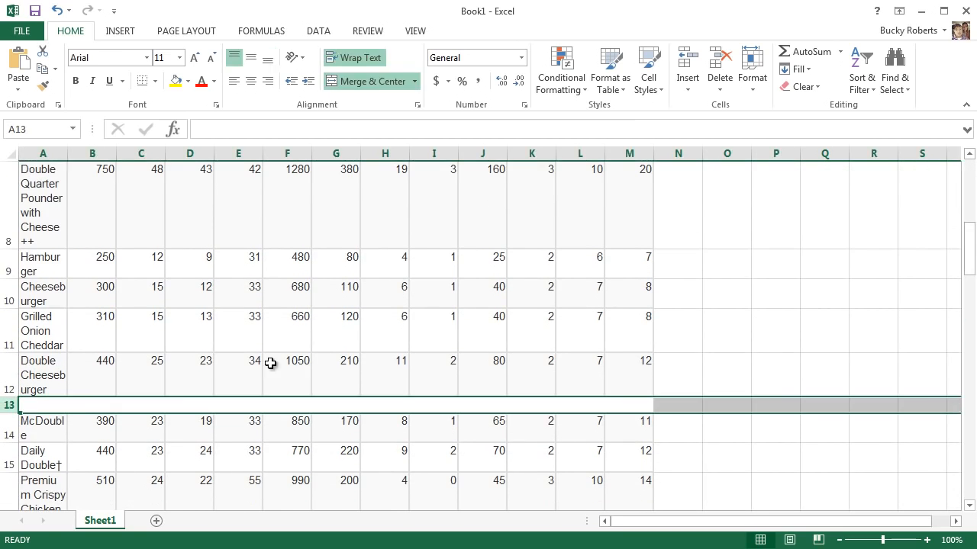
scroll(661, 428, down, 2)
scroll(684, 409, up, 2)
right_click(10, 404)
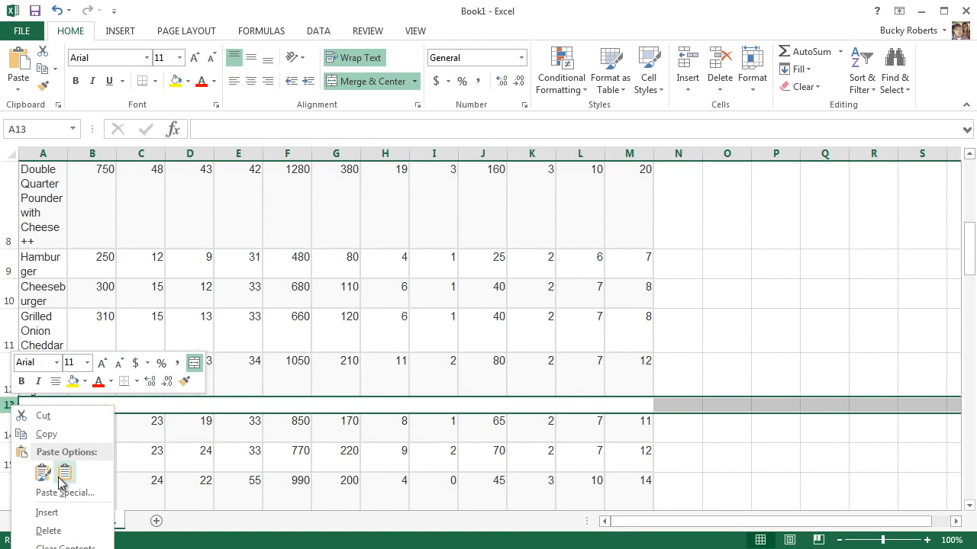
click(48, 530)
scroll(650, 373, up, 3)
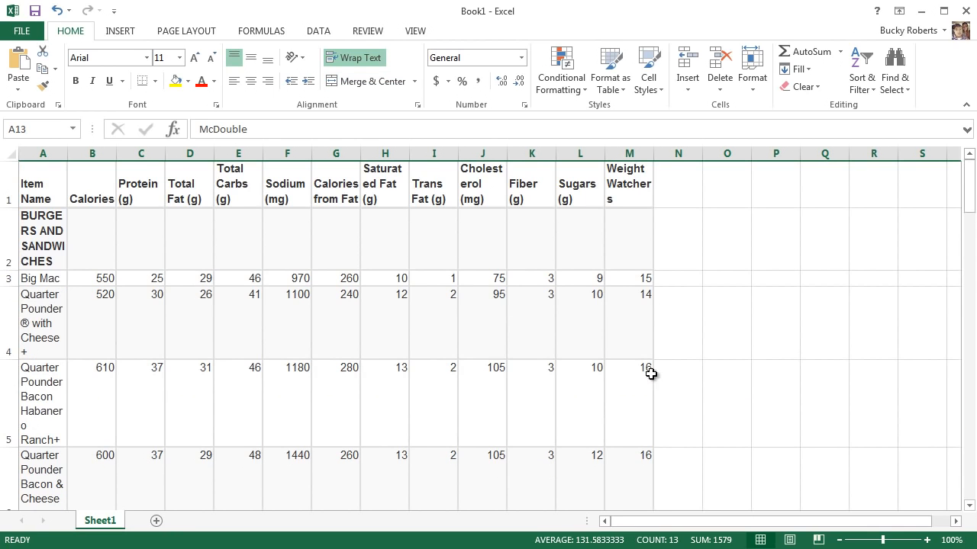
click(702, 340)
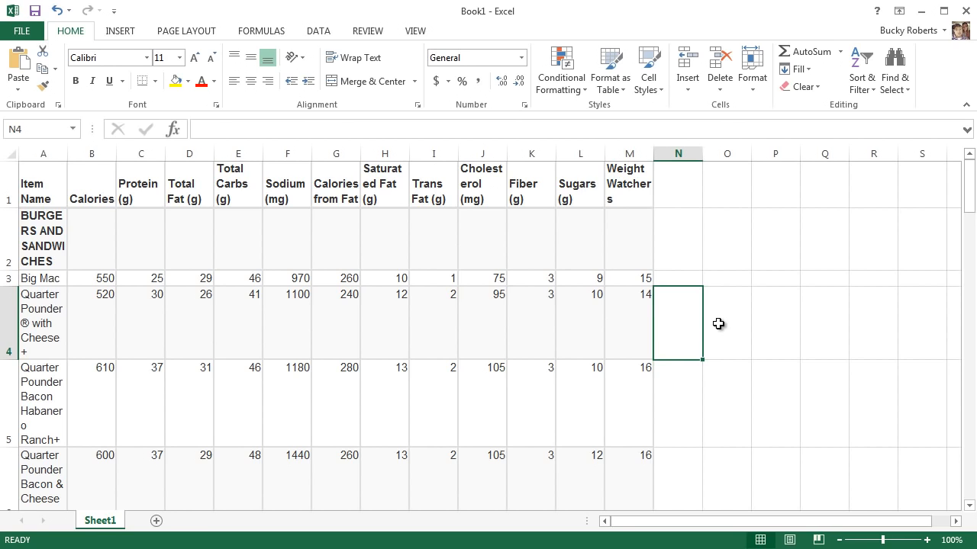
click(156, 185)
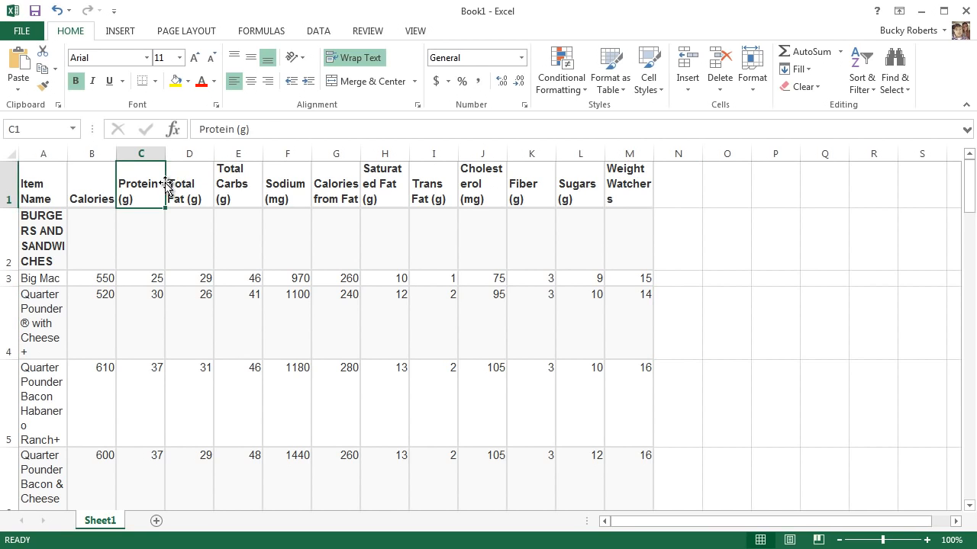
click(371, 193)
click(334, 197)
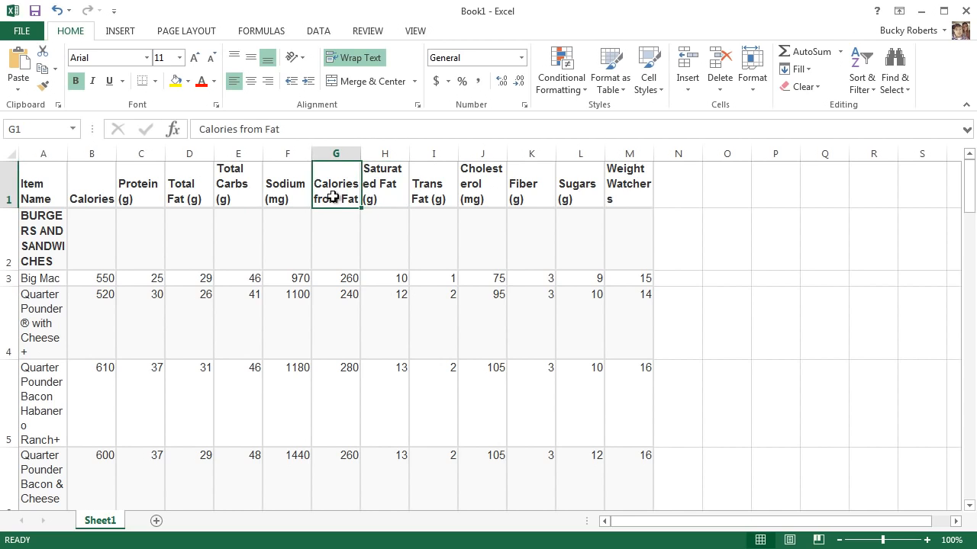
click(50, 317)
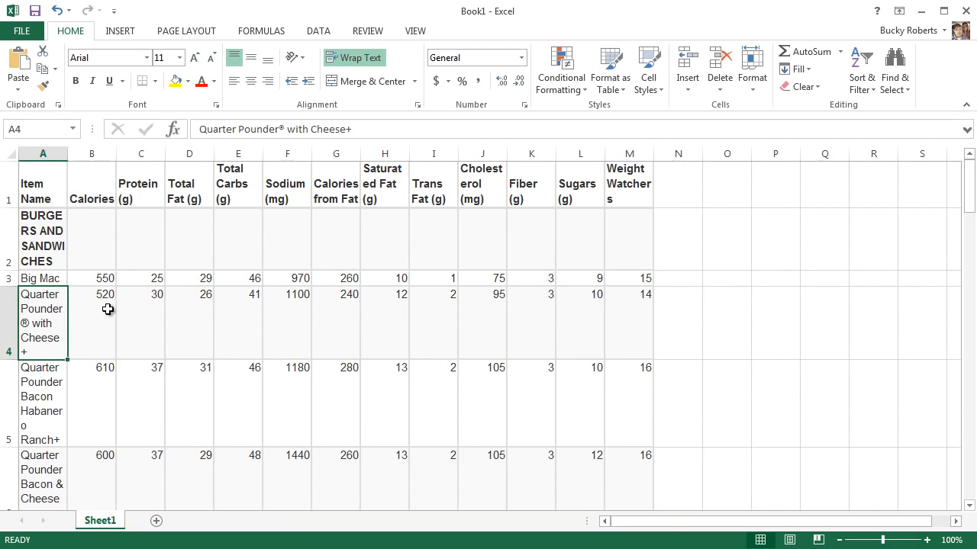
click(110, 309)
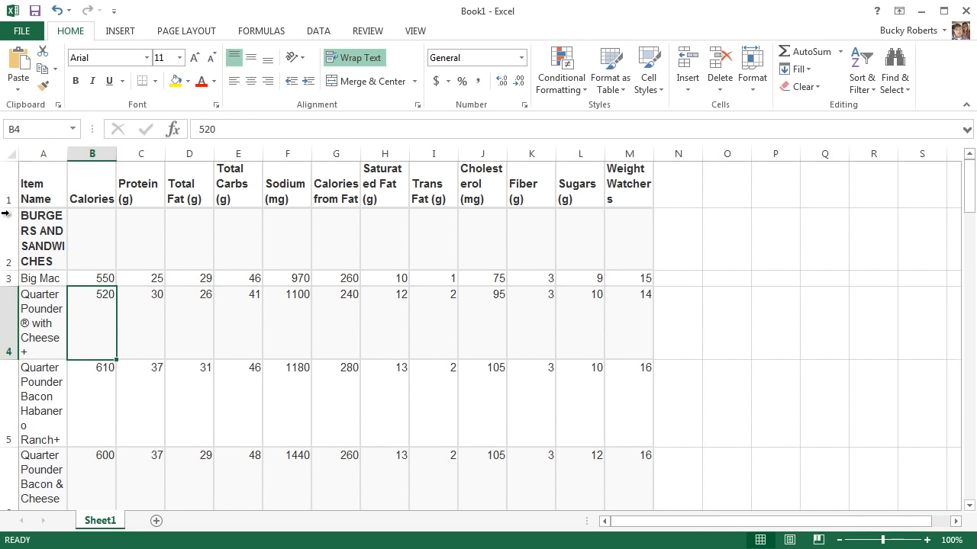
Clear all formats from the entire worksheet while keeping the cell contents.
click(13, 155)
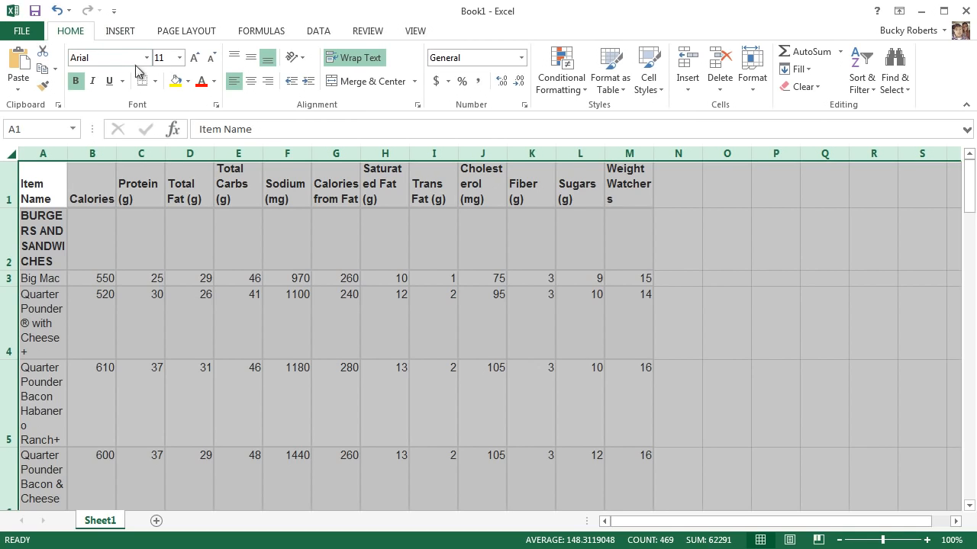
click(820, 90)
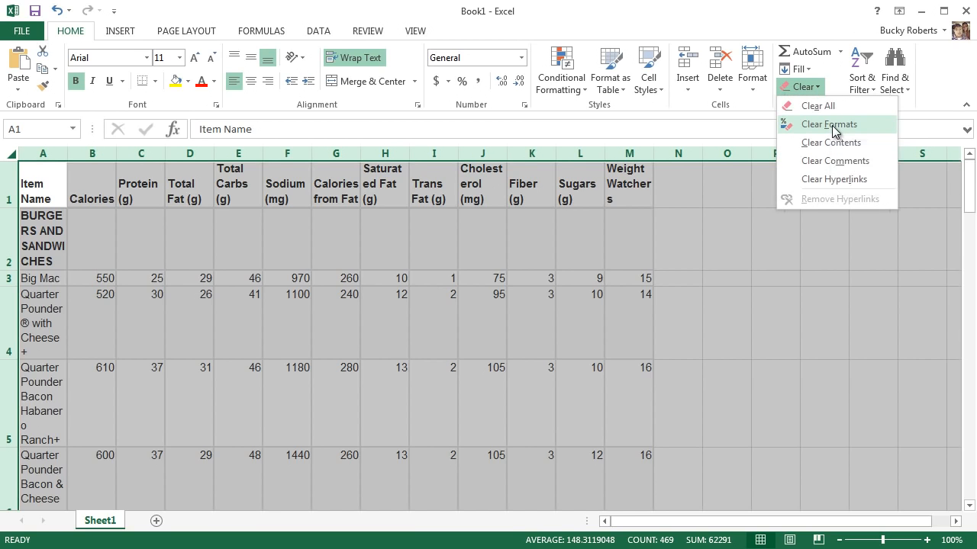
click(831, 125)
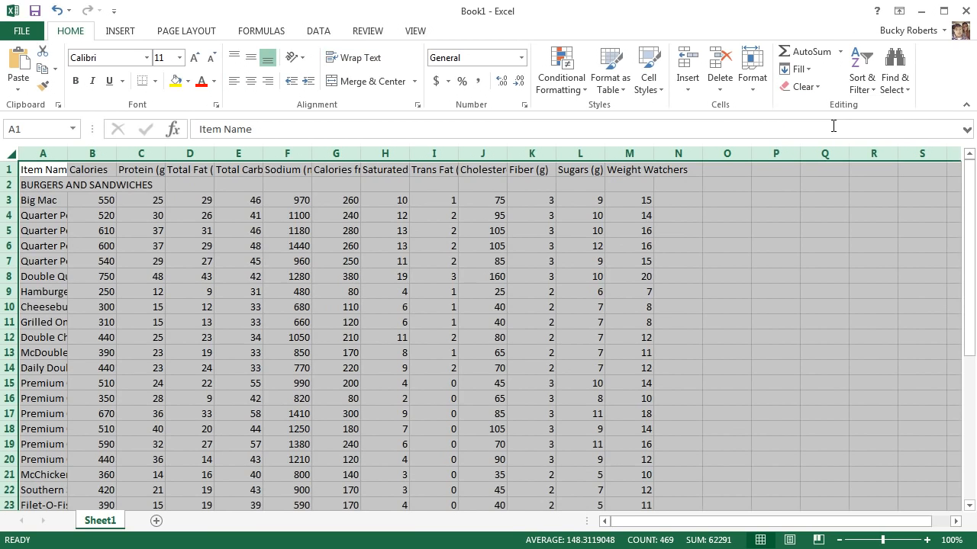
click(817, 257)
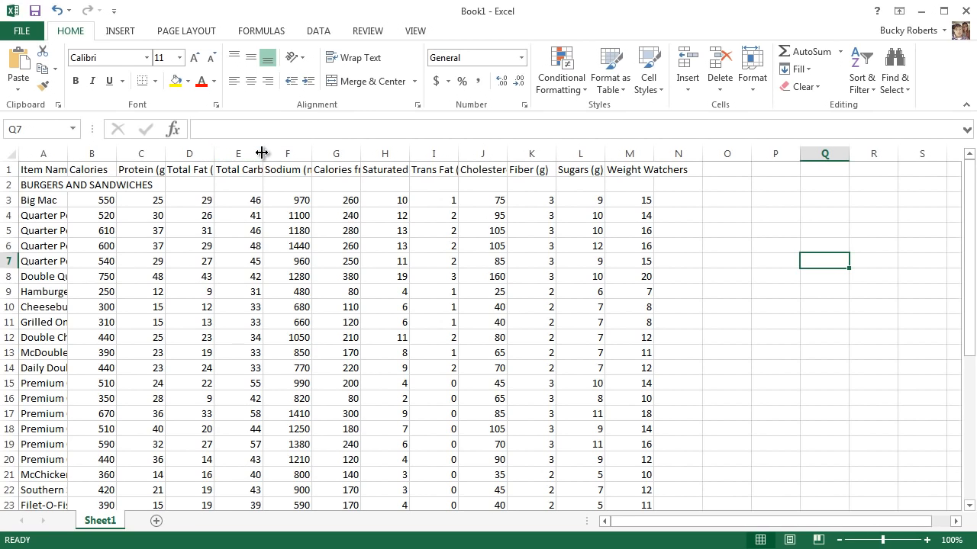
Fit the widths of column A (Item Name) and column B (Calories) to their contents.
click(64, 215)
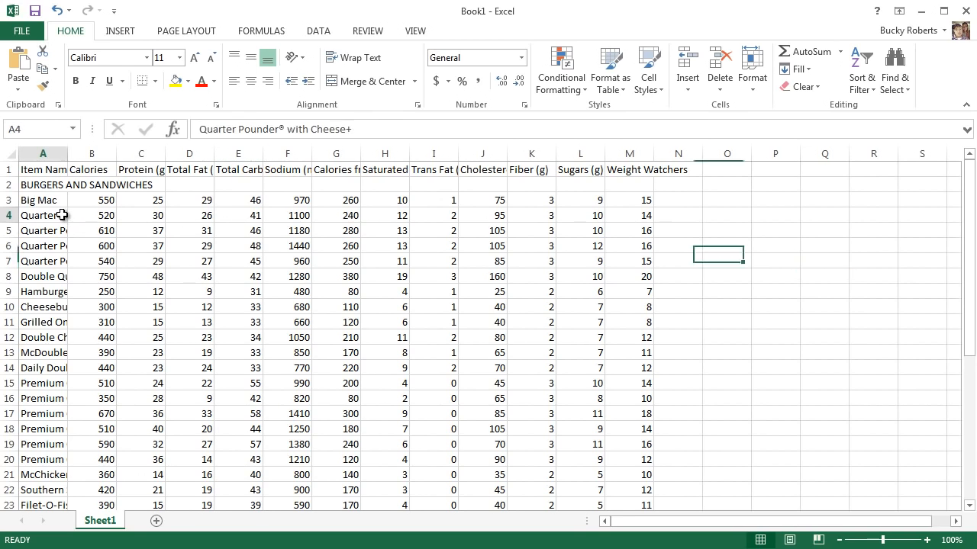
click(40, 371)
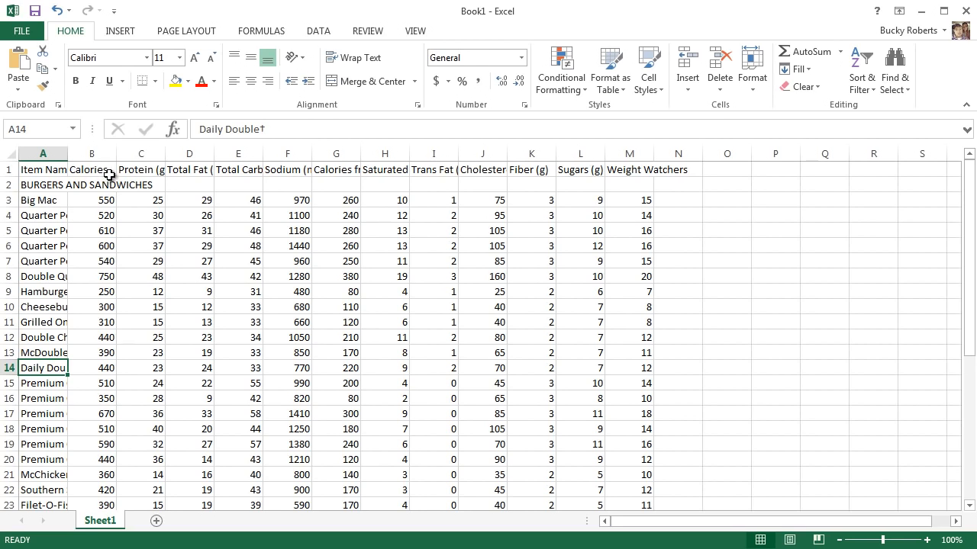
double_click(67, 153)
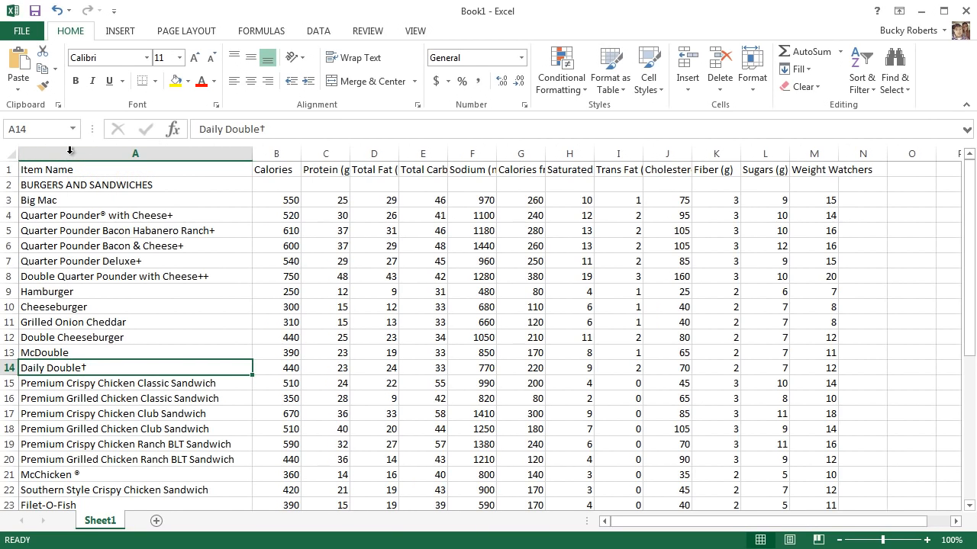
double_click(301, 154)
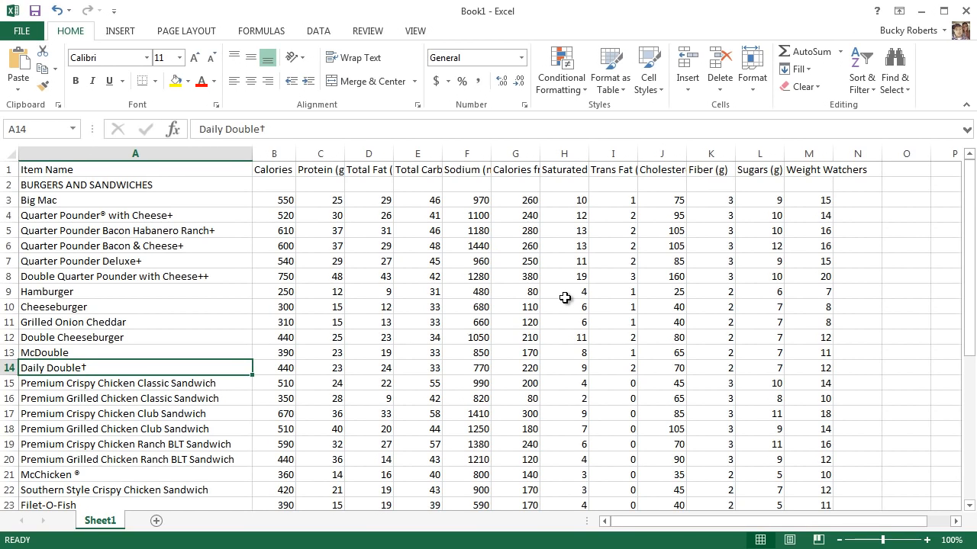
Apply AutoFit Column Width to every column of the worksheet.
click(12, 155)
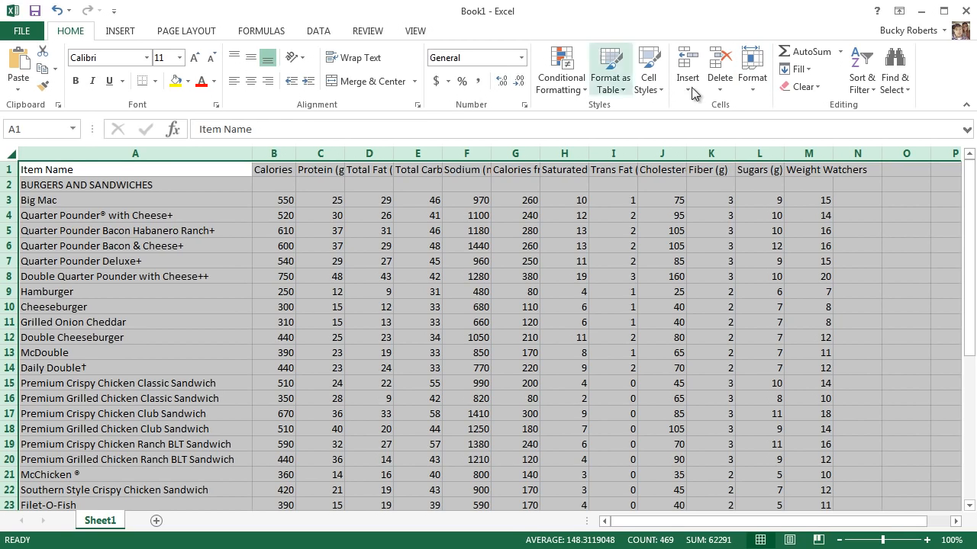
click(756, 93)
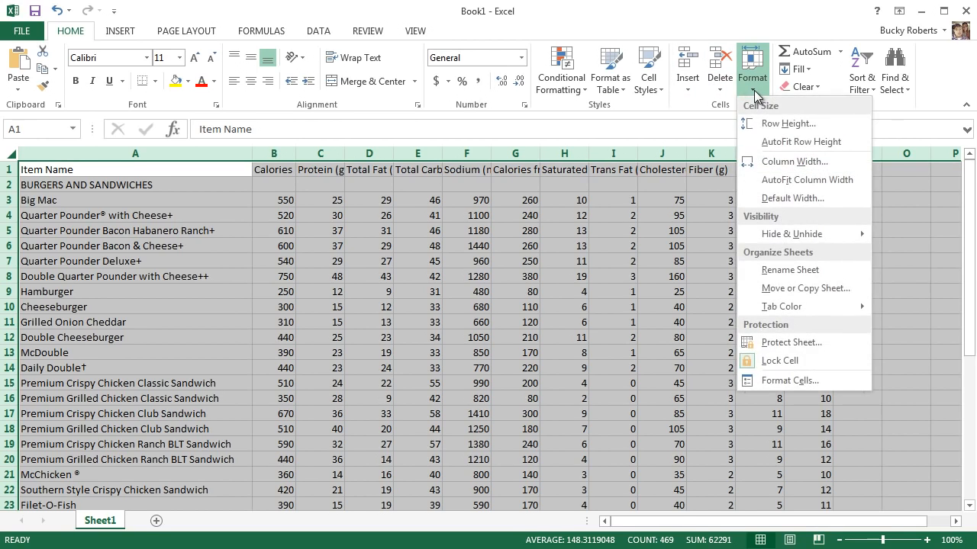
click(807, 183)
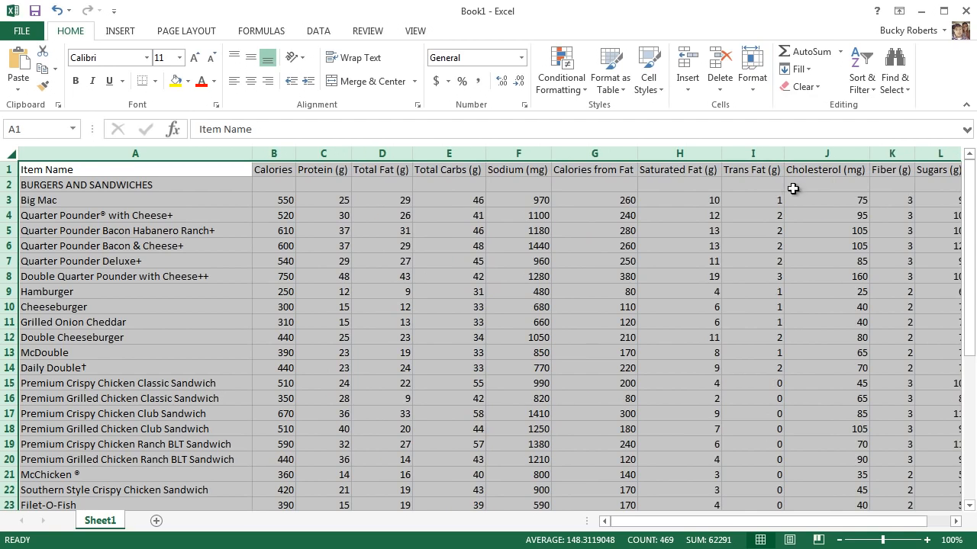
click(459, 250)
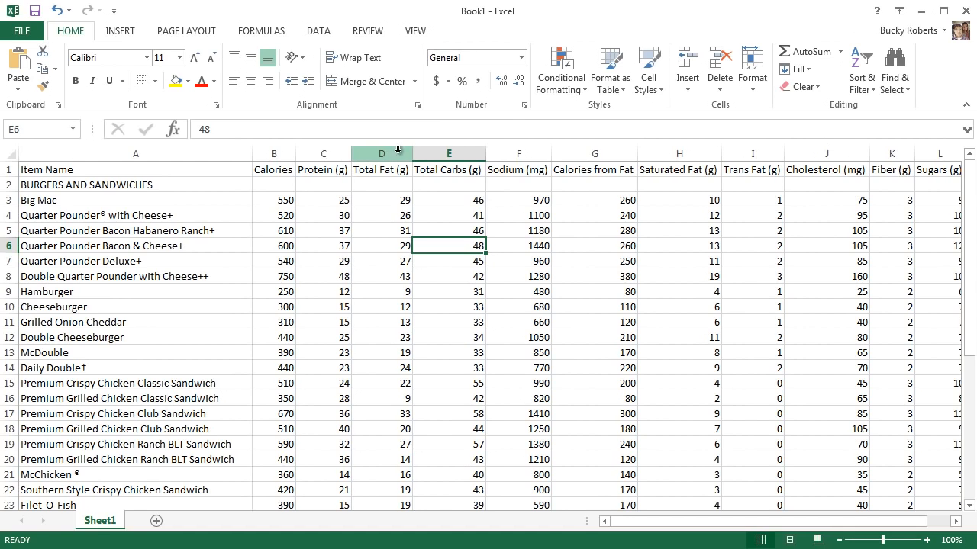
drag(486, 156, 487, 156)
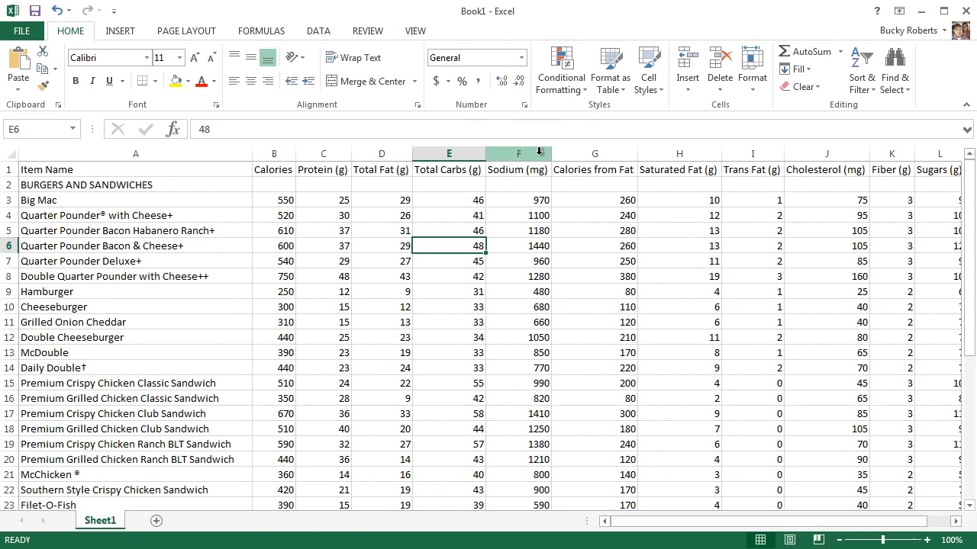
click(639, 156)
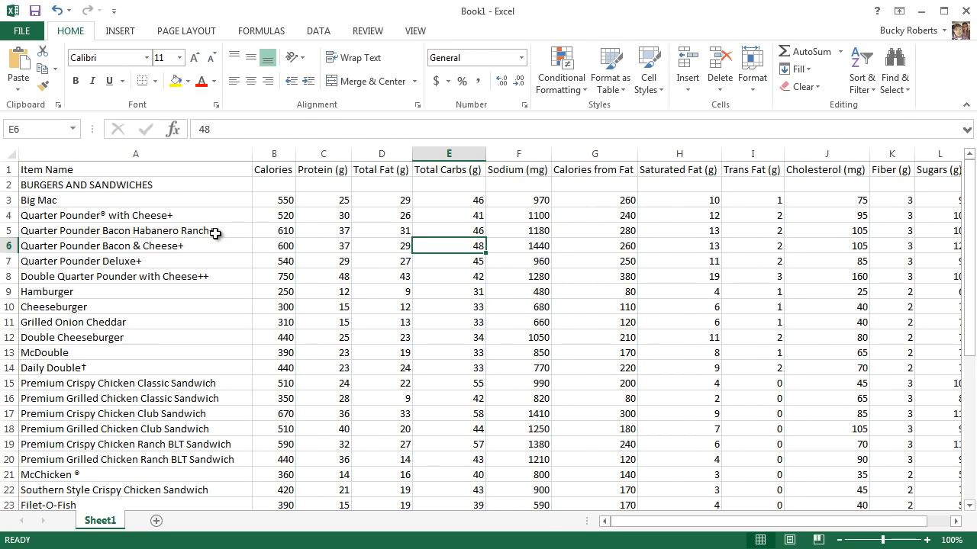
Make rows 3, 9 and 19 of the table noticeably taller than the other rows.
click(100, 274)
scroll(68, 299, down, 8)
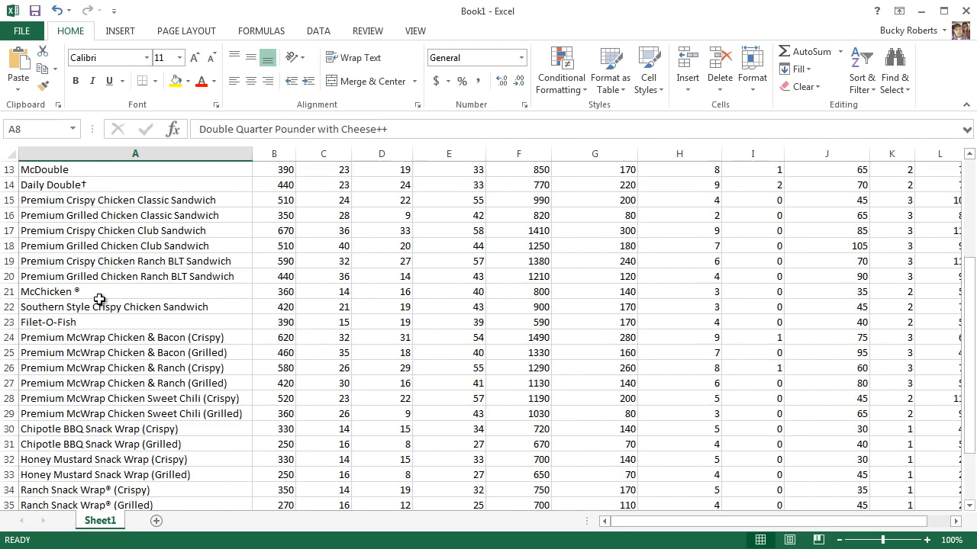
scroll(120, 381, up, 8)
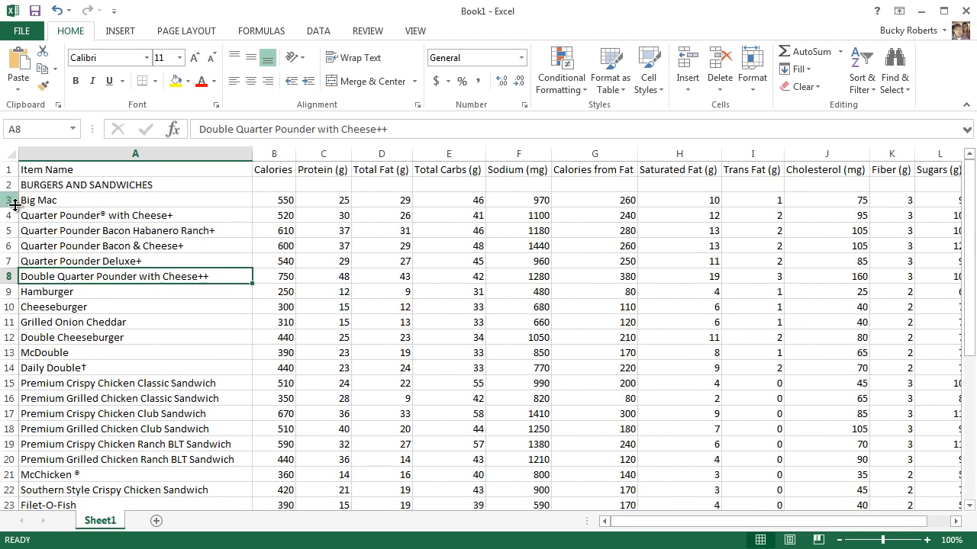
drag(9, 207, 9, 241)
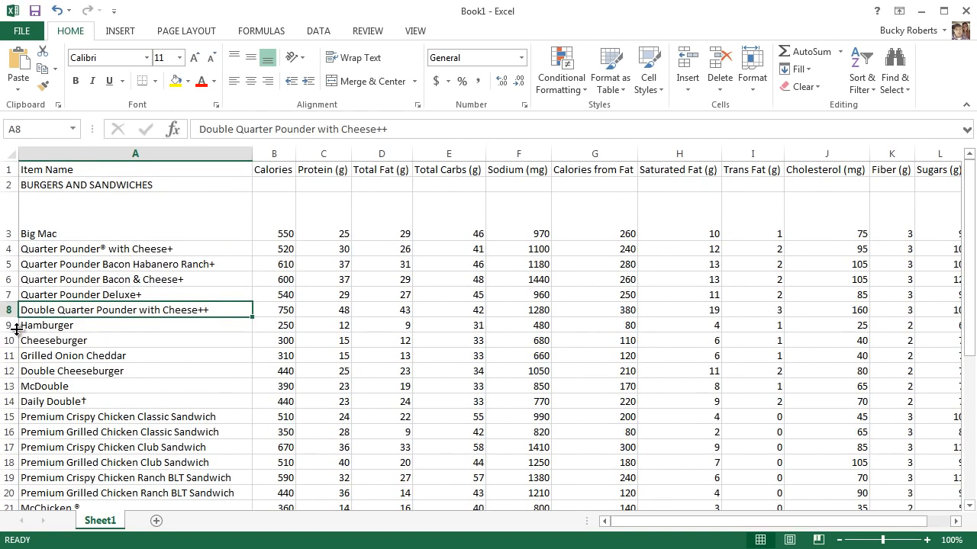
drag(11, 333, 11, 362)
scroll(41, 337, down, 3)
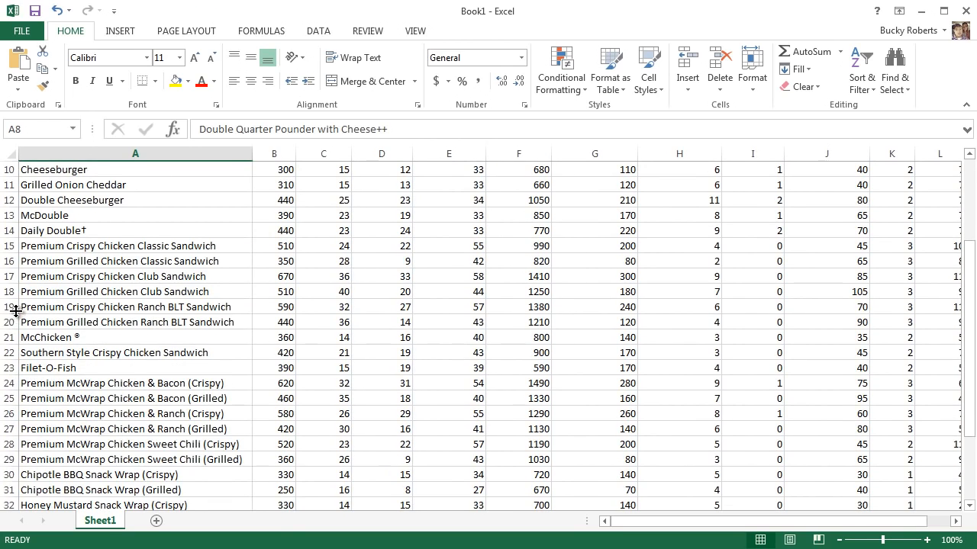
drag(11, 313, 14, 366)
scroll(145, 320, up, 3)
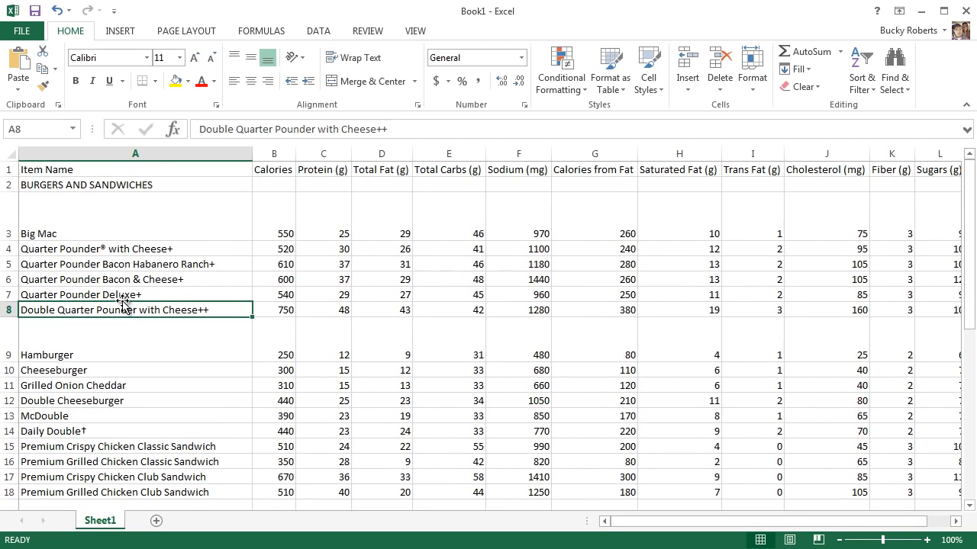
Apply AutoFit Row Height to every row of the worksheet.
click(11, 153)
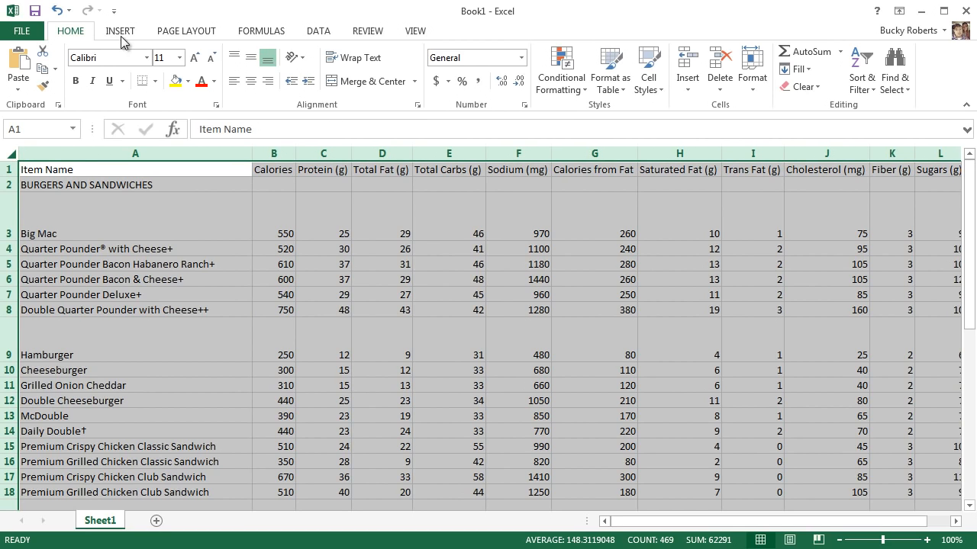
click(751, 92)
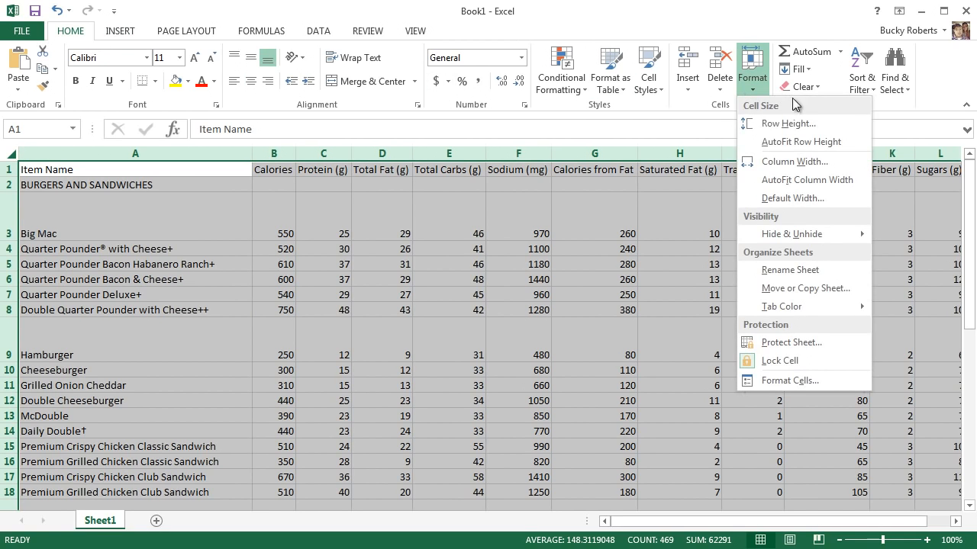
click(802, 142)
click(145, 276)
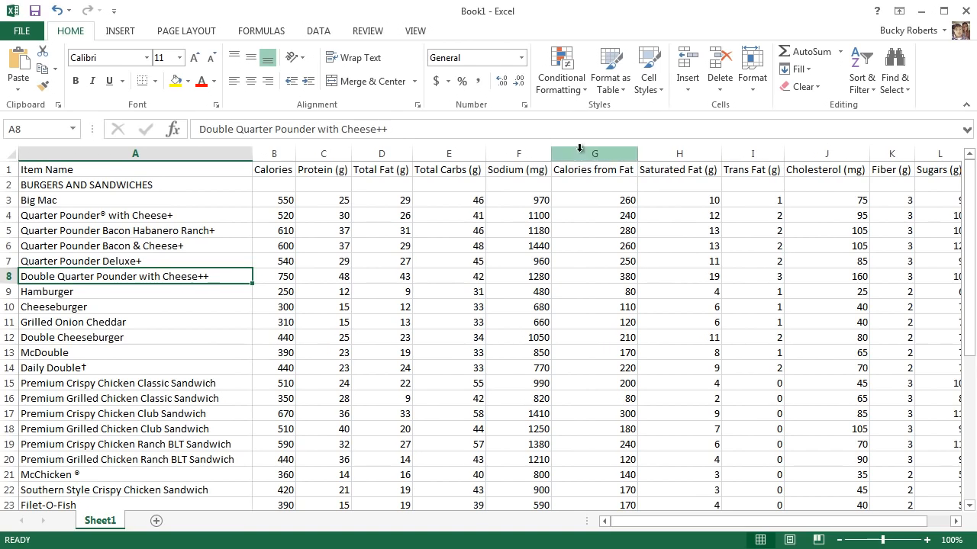
Go through the nutrient headings in row 1, from Calories to Saturated Fat (g).
click(593, 171)
click(522, 173)
click(447, 172)
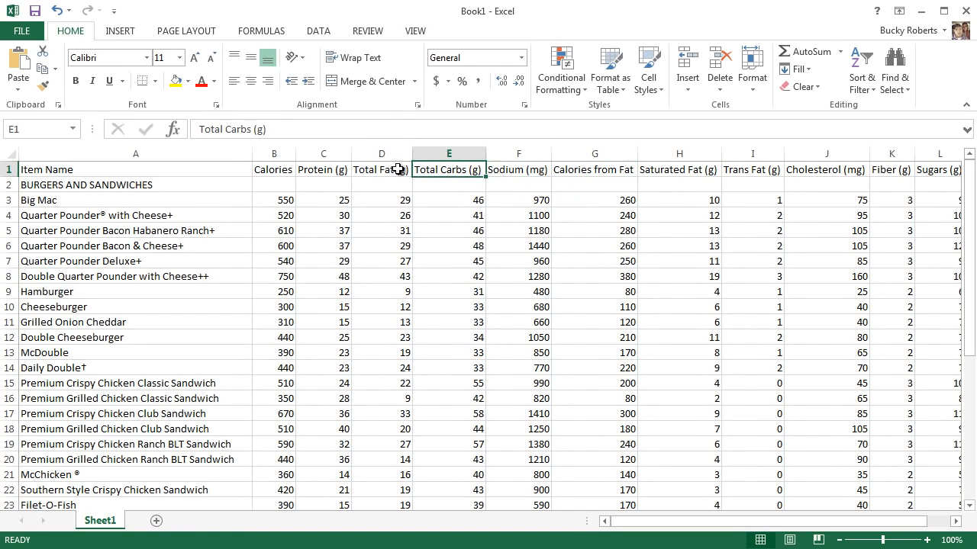
click(378, 172)
click(324, 170)
key(Left)
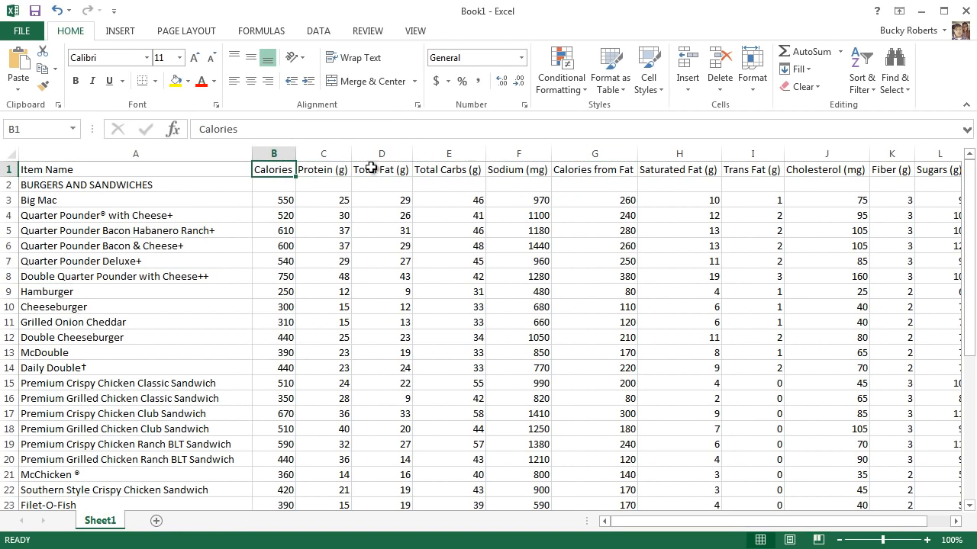
click(669, 170)
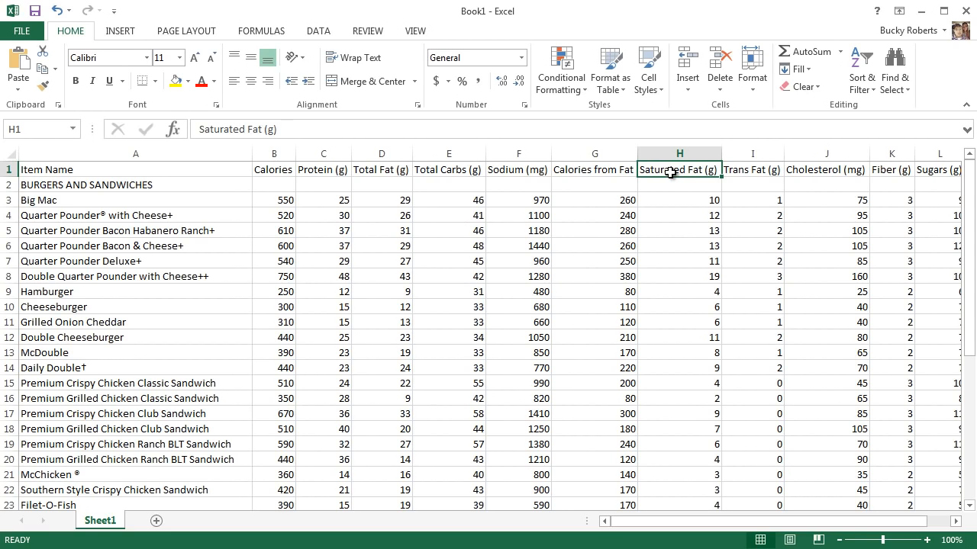